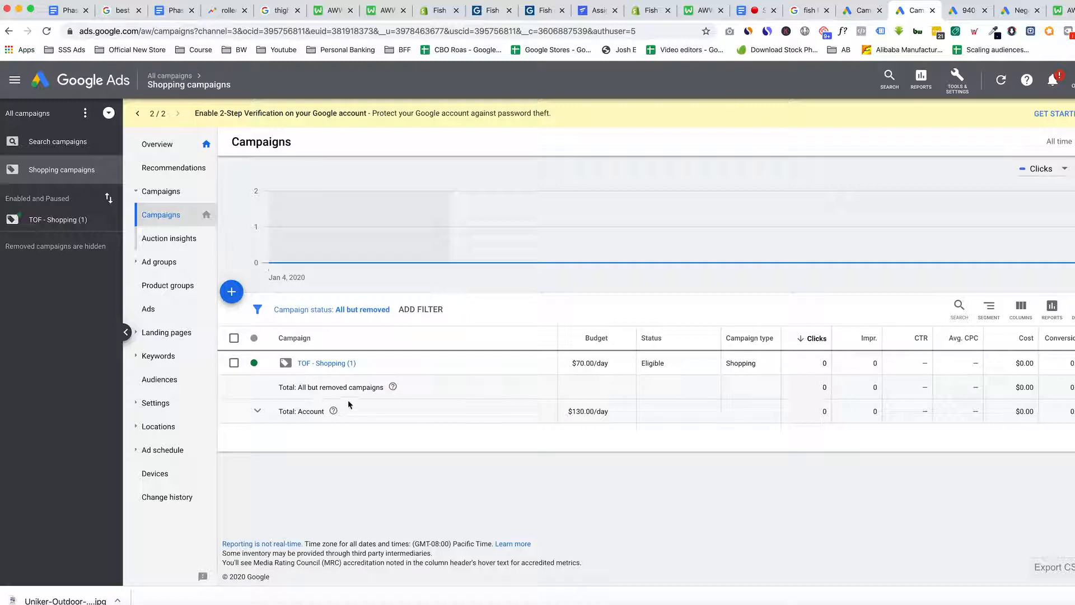
Step: Start a new Standard Shopping campaign without a goal's guidance, for the Fish Finder merchant account selling in the United States
click(226, 291)
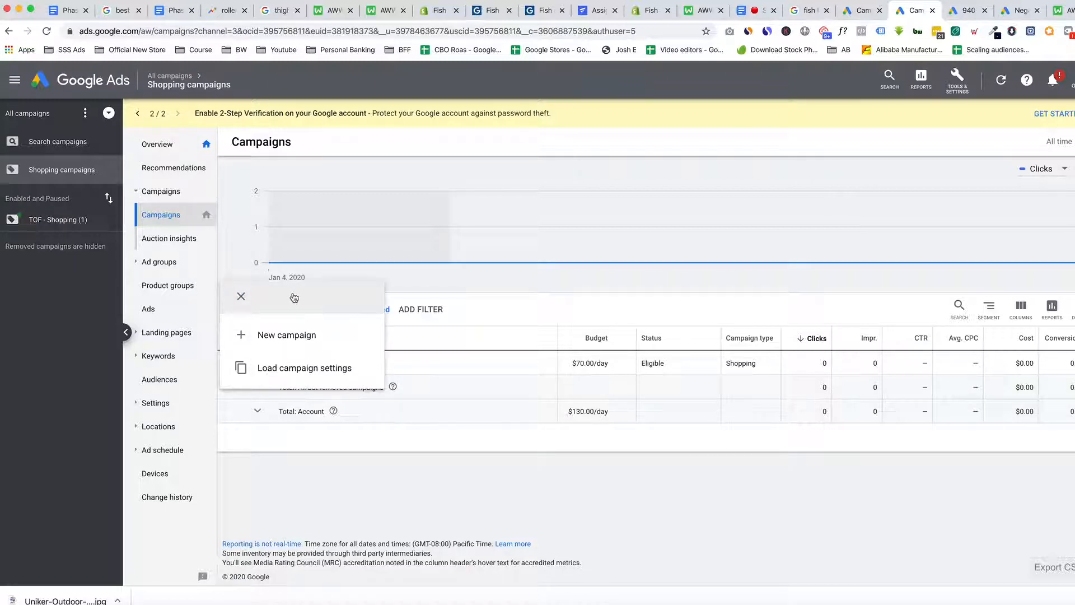
click(298, 337)
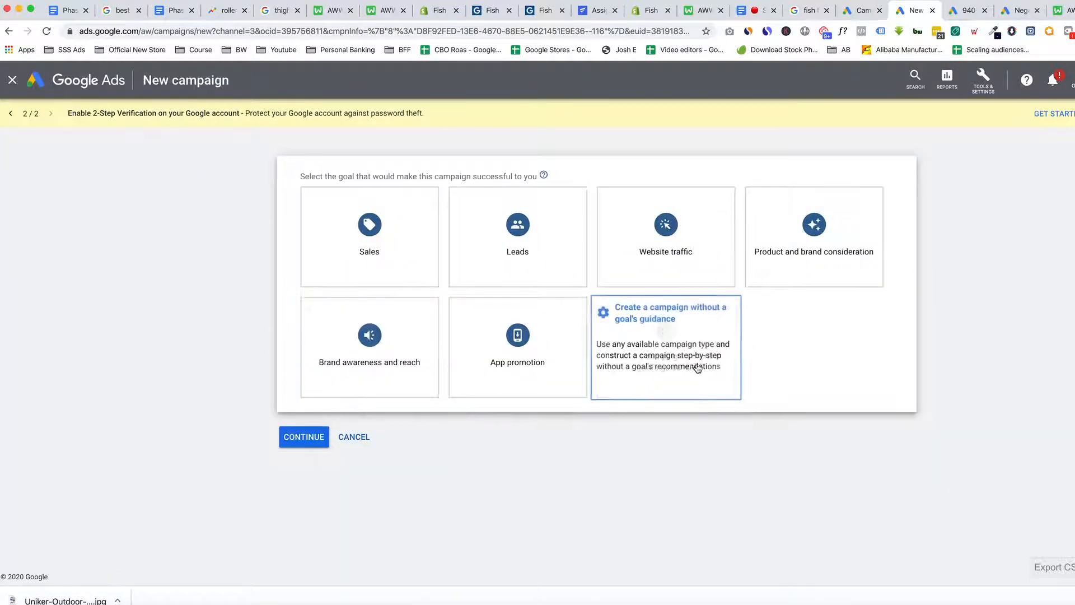
click(693, 368)
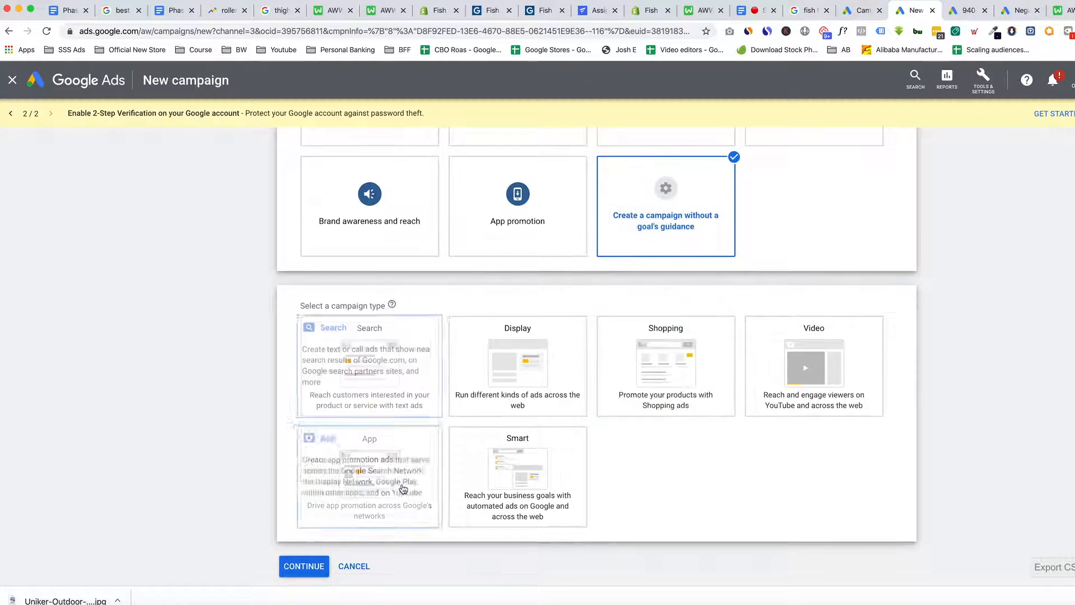
click(662, 380)
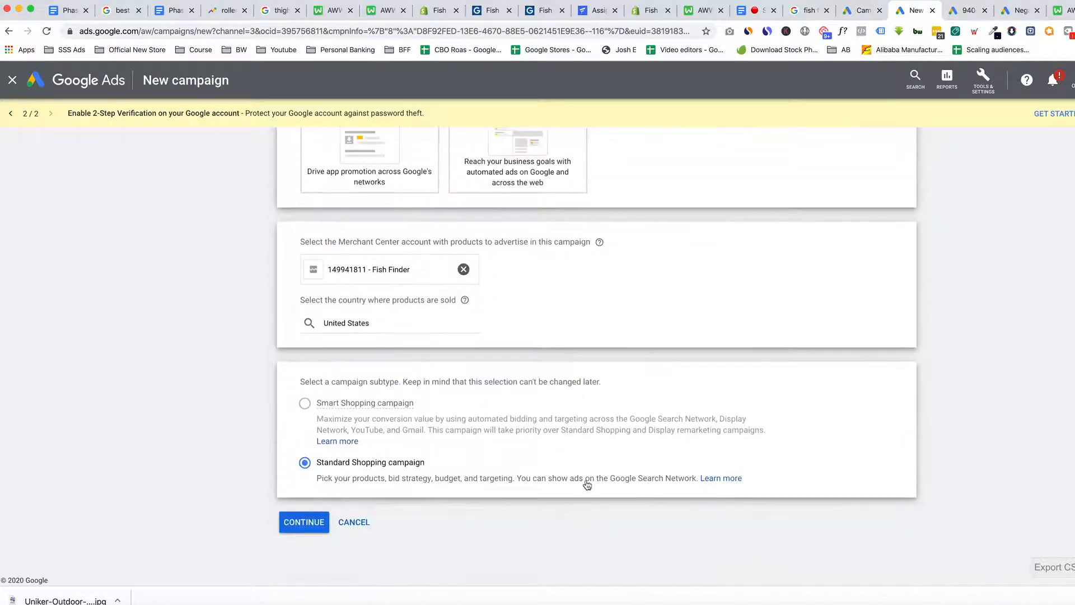
click(304, 522)
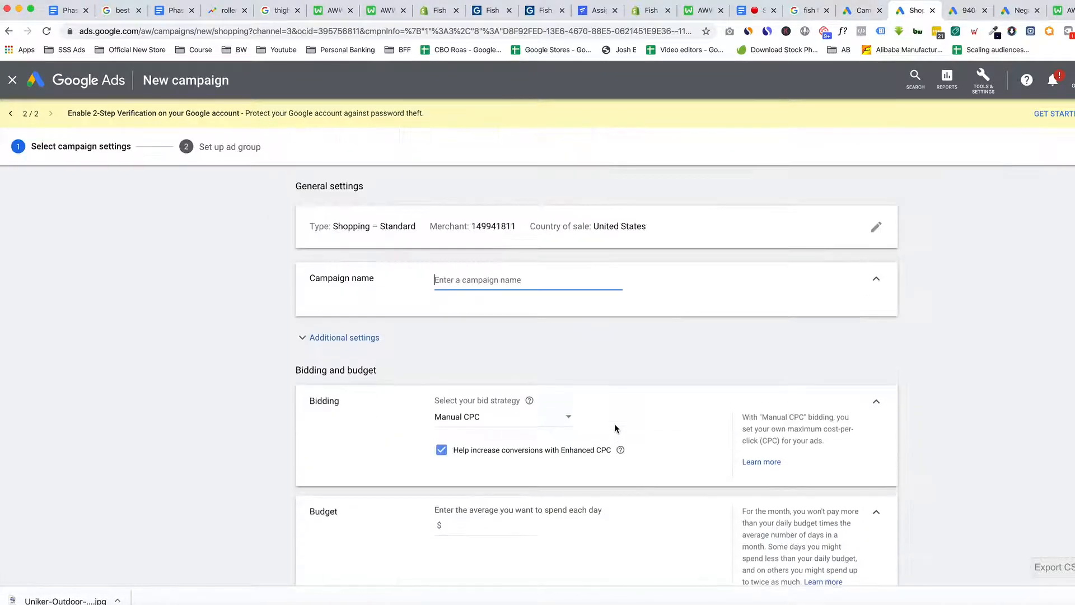
Step: Name the campaign "Shopping - Long Tail Terms"
text(Shopping - Long Tail Terms)
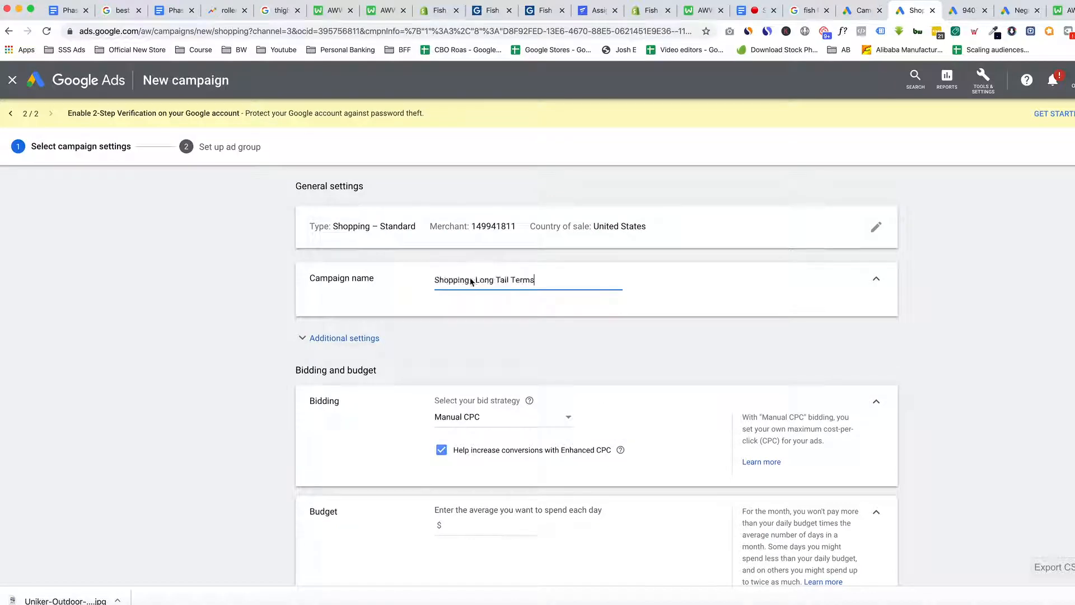
drag(437, 283, 475, 281)
double_click(475, 281)
click(540, 283)
Step: Turn off Enhanced CPC for the Manual CPC bidding and set the average daily budget to $70.00
scroll(546, 347, down, 3)
click(442, 321)
scroll(557, 327, down, 3)
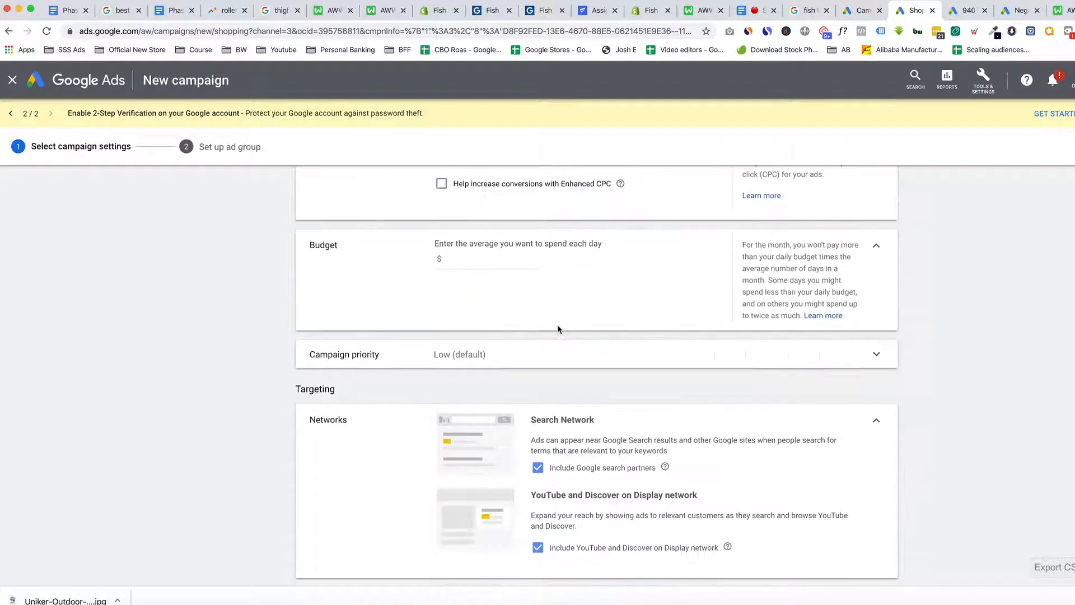
click(501, 259)
key(BackSpace)
click(262, 270)
scroll(481, 263, down, 3)
scroll(507, 249, up, 2)
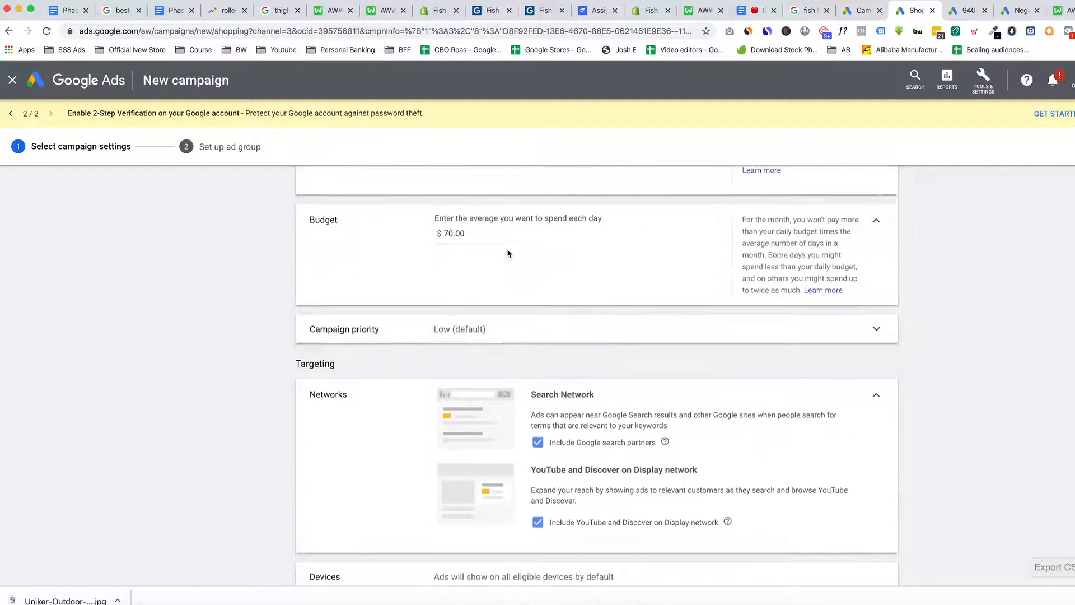
Step: Set the campaign priority to Medium instead of the default
click(463, 334)
click(438, 379)
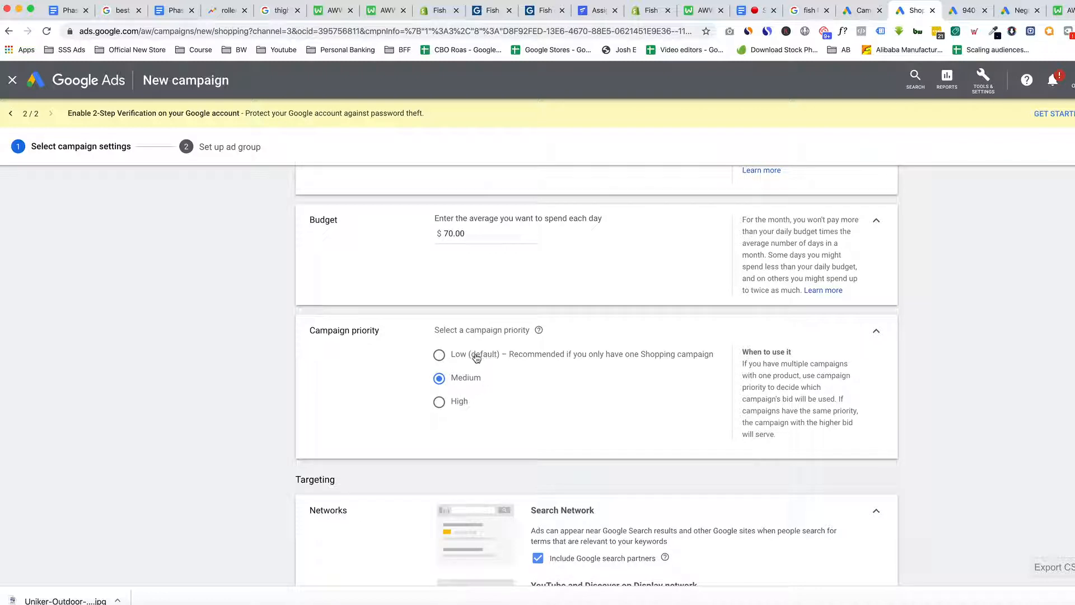
click(439, 378)
Step: Try the High and Low campaign priorities for comparison and return the setting to Medium
click(440, 403)
drag(453, 401, 468, 402)
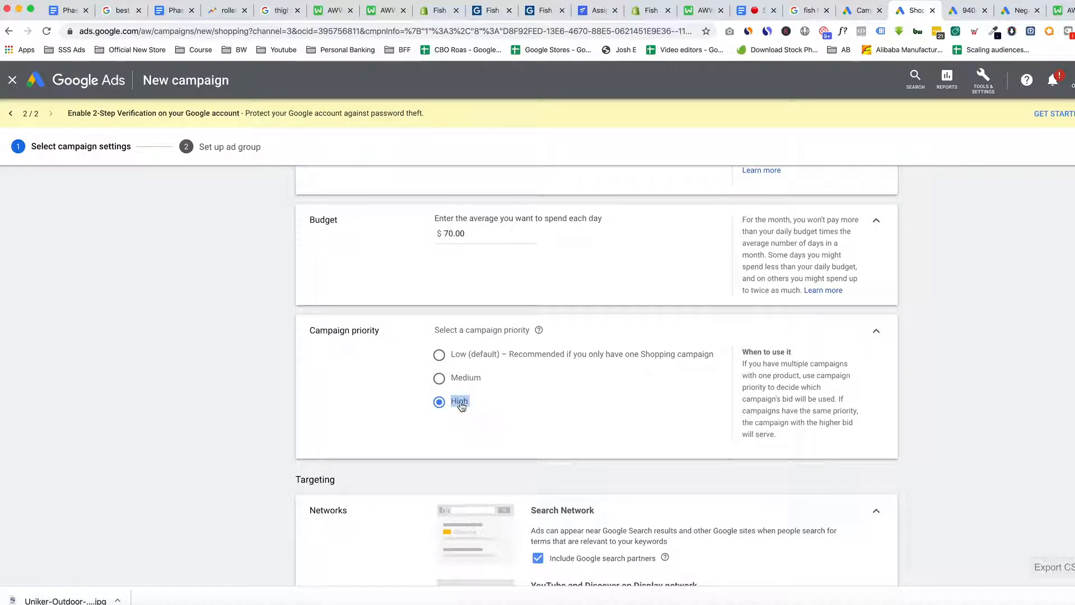
click(465, 404)
double_click(460, 404)
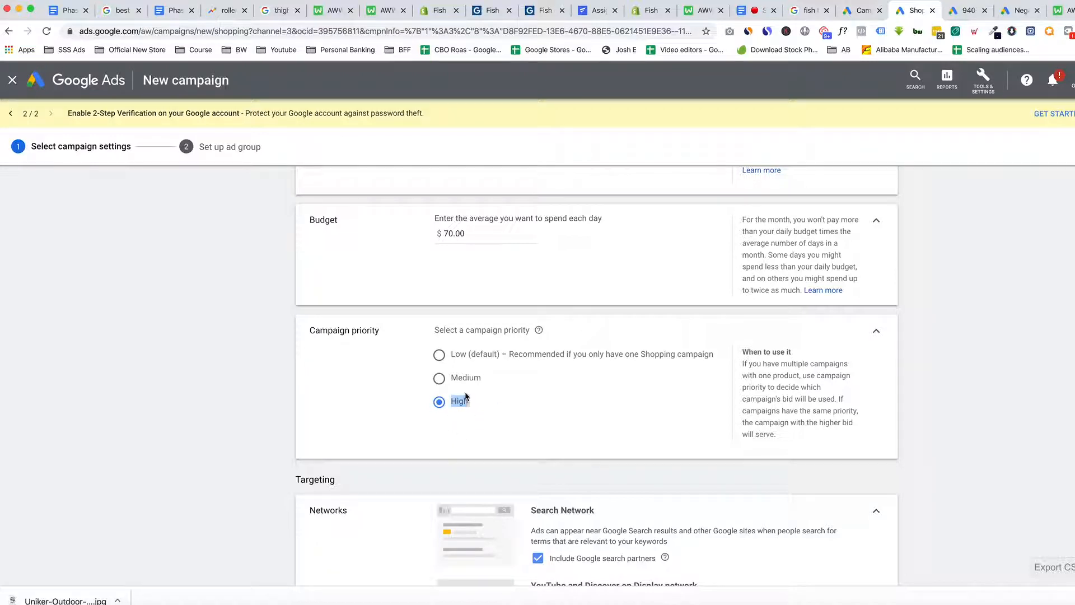
click(440, 379)
click(440, 355)
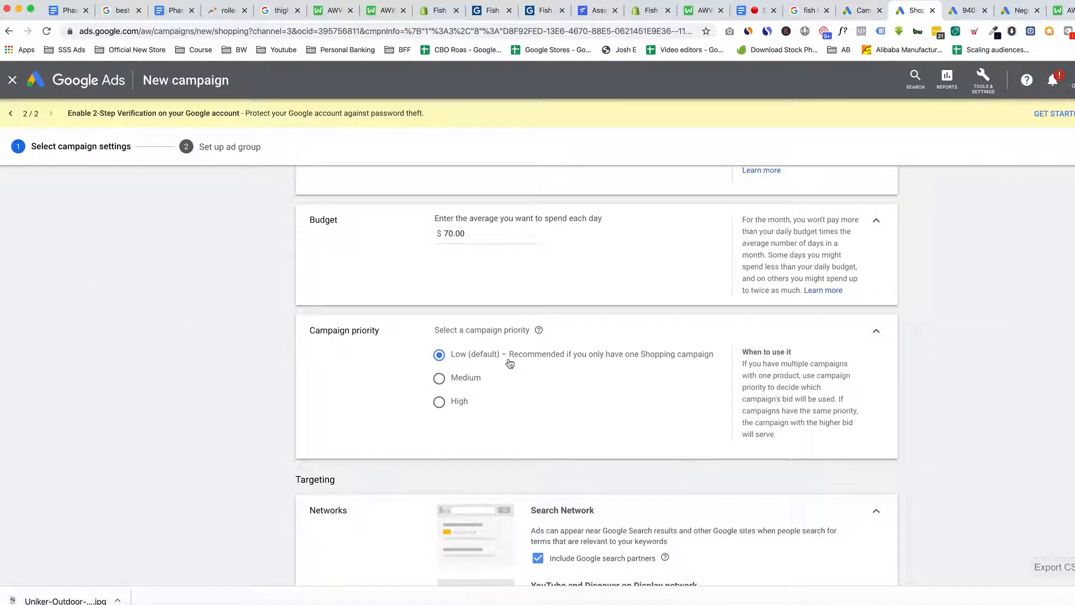
click(439, 380)
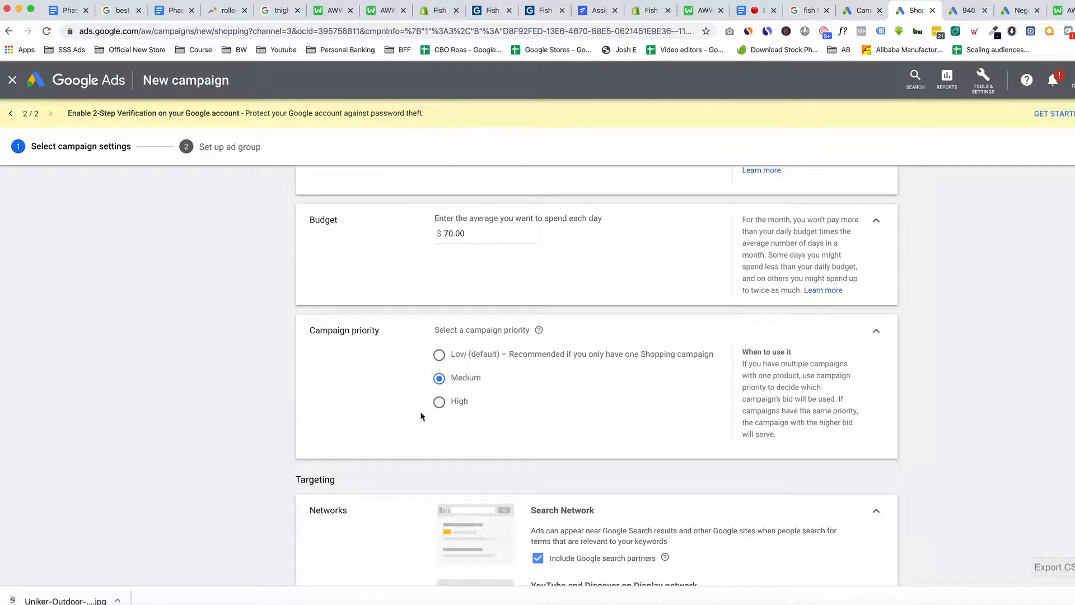
click(439, 357)
click(441, 380)
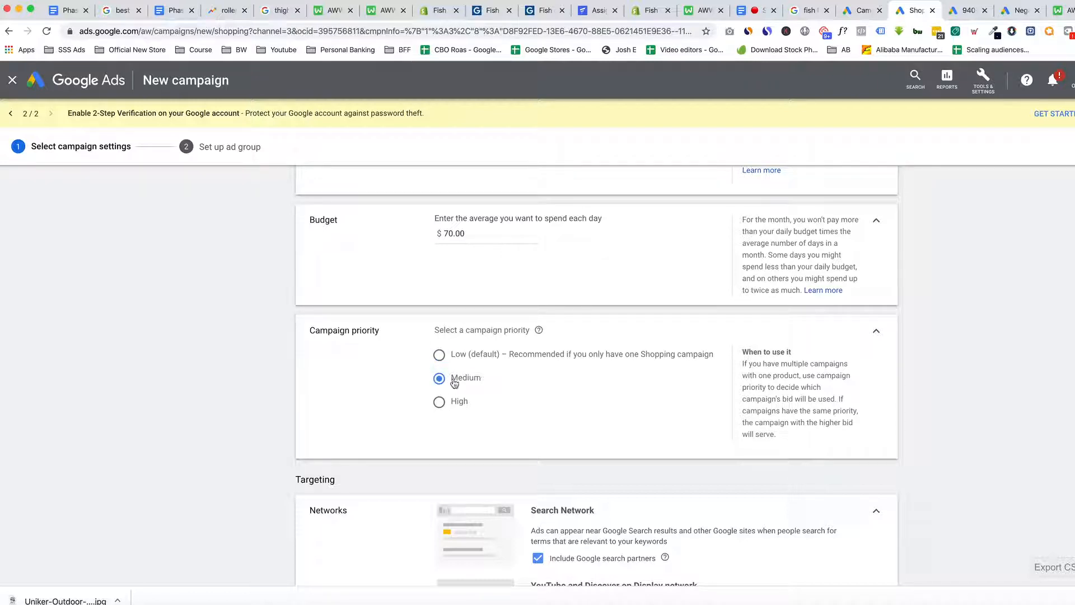
Step: Exclude Google search partners and YouTube and Discover on Display network from the campaign's networks
scroll(532, 364, down, 1)
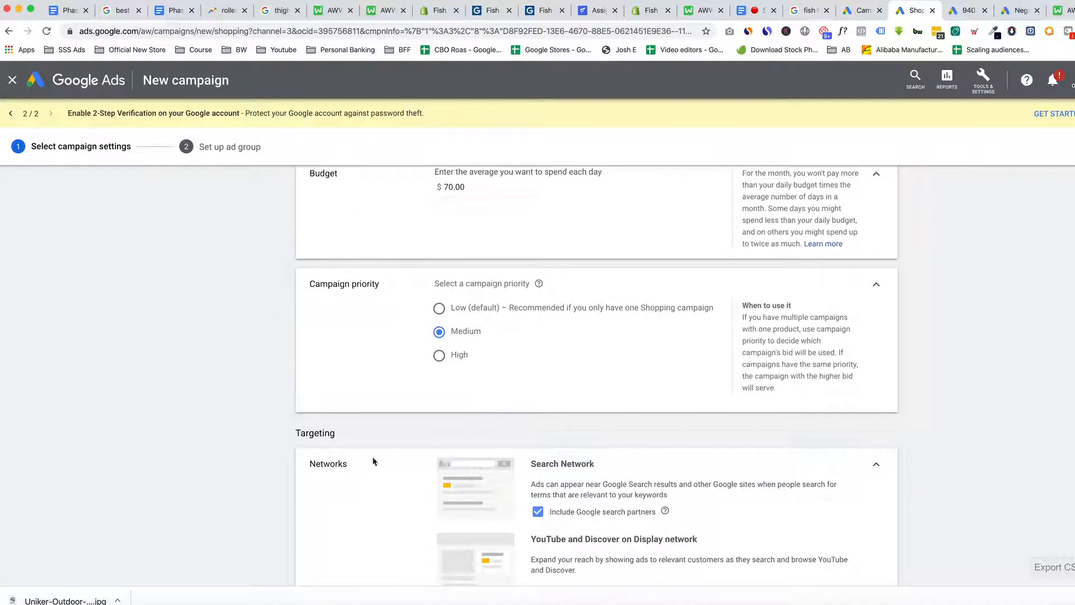
scroll(476, 453, down, 2)
scroll(476, 457, down, 1)
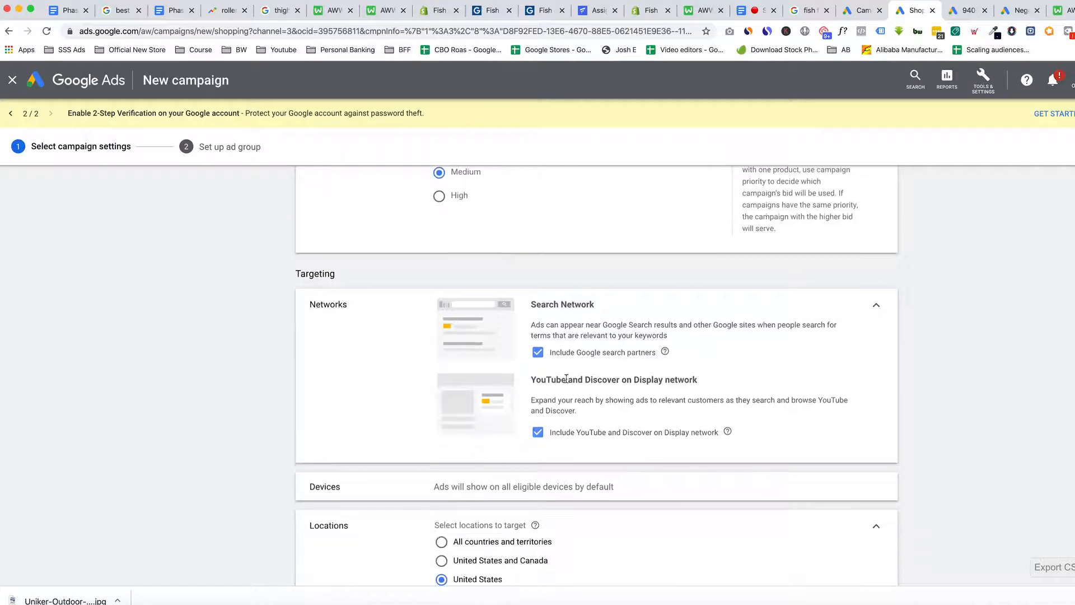
click(538, 352)
click(538, 443)
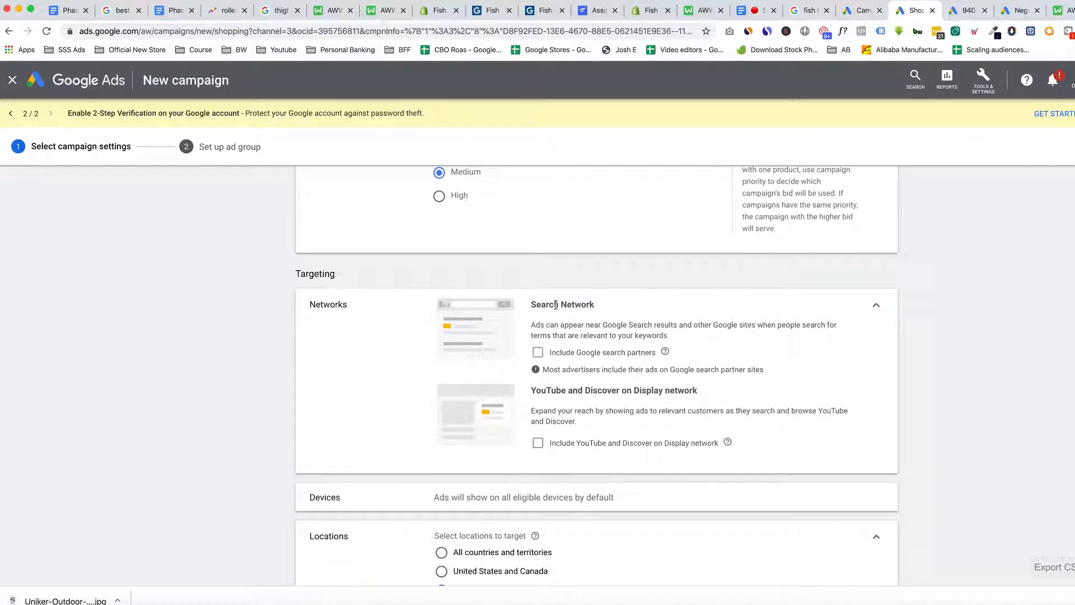
drag(536, 304, 597, 306)
click(557, 322)
Step: Expand the additional location options and keep only the United States as the location to target
scroll(605, 365, down, 2)
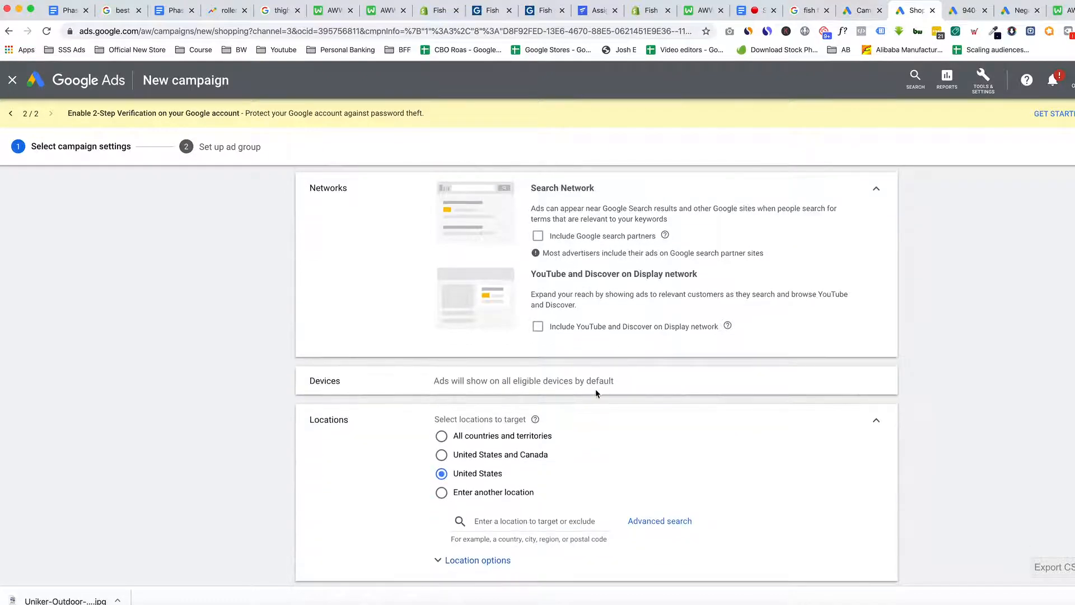
scroll(616, 389, down, 1)
scroll(635, 390, down, 2)
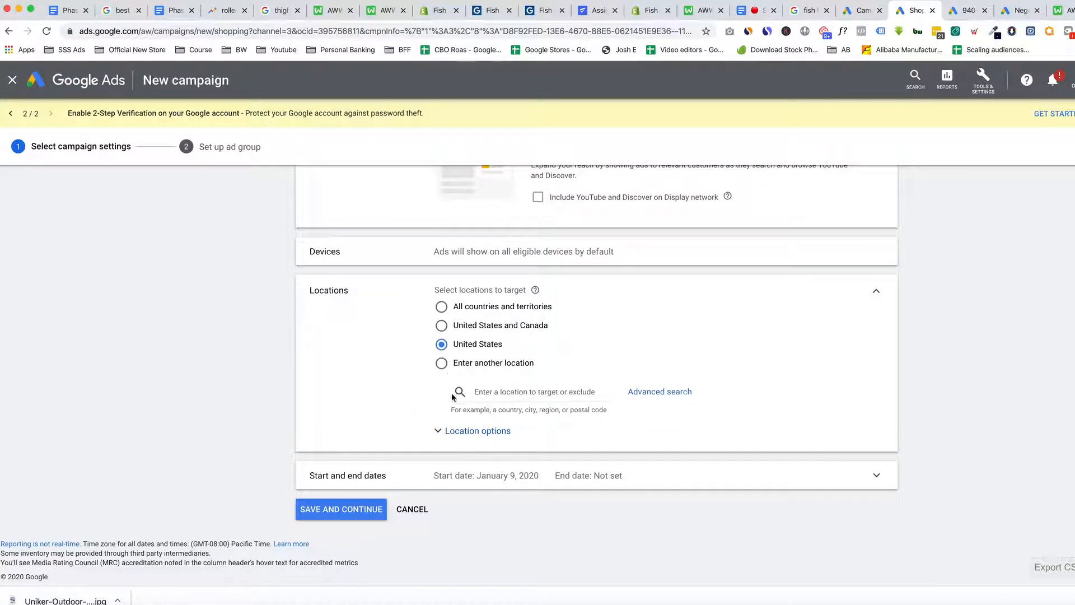
click(507, 431)
scroll(547, 435, down, 3)
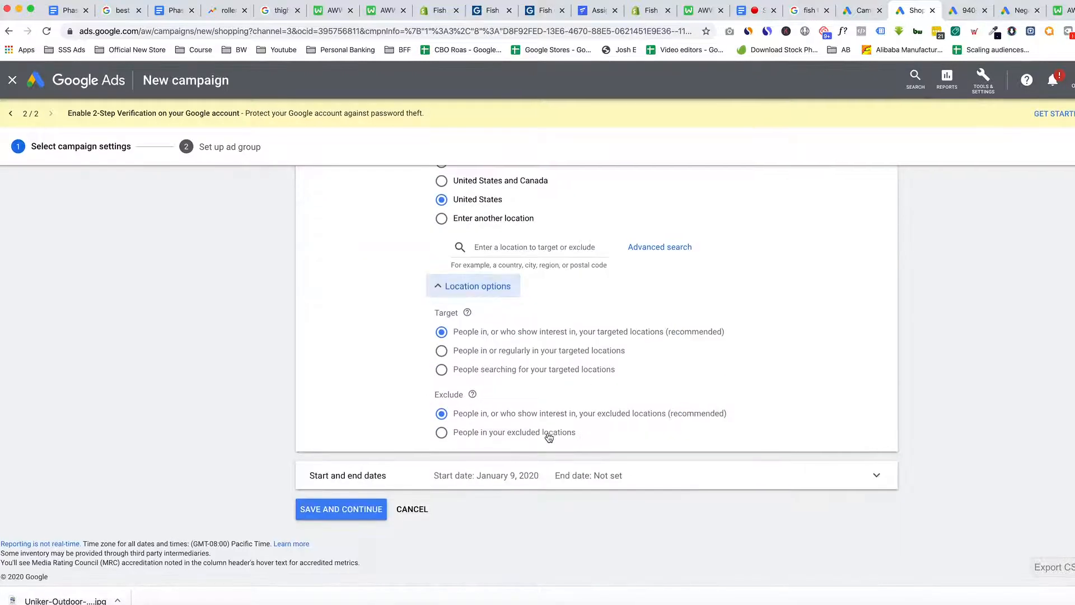
scroll(548, 437, up, 2)
click(441, 272)
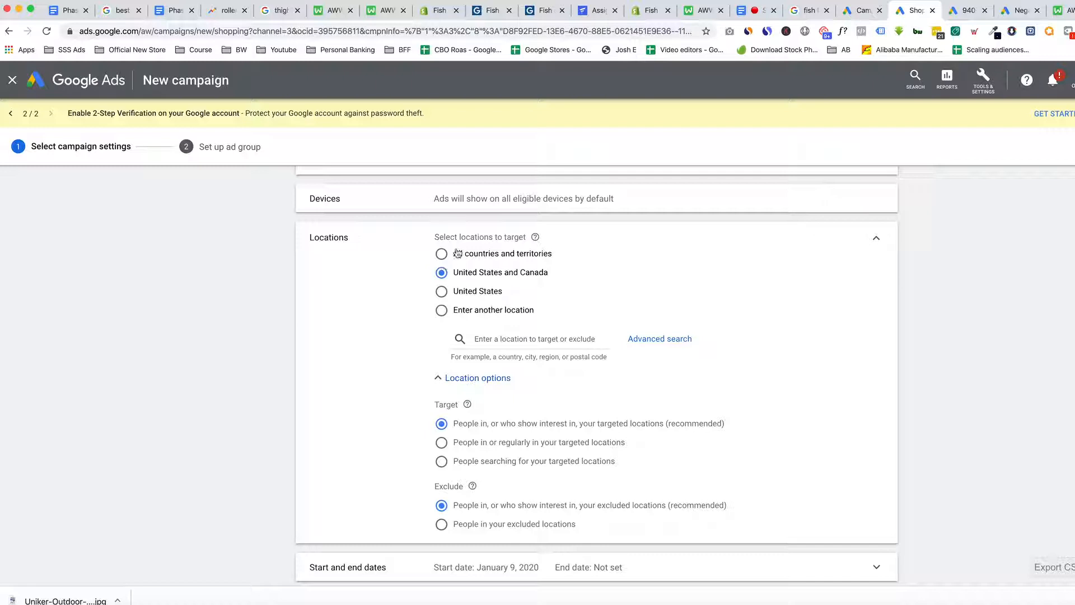
click(442, 291)
scroll(448, 364, down, 3)
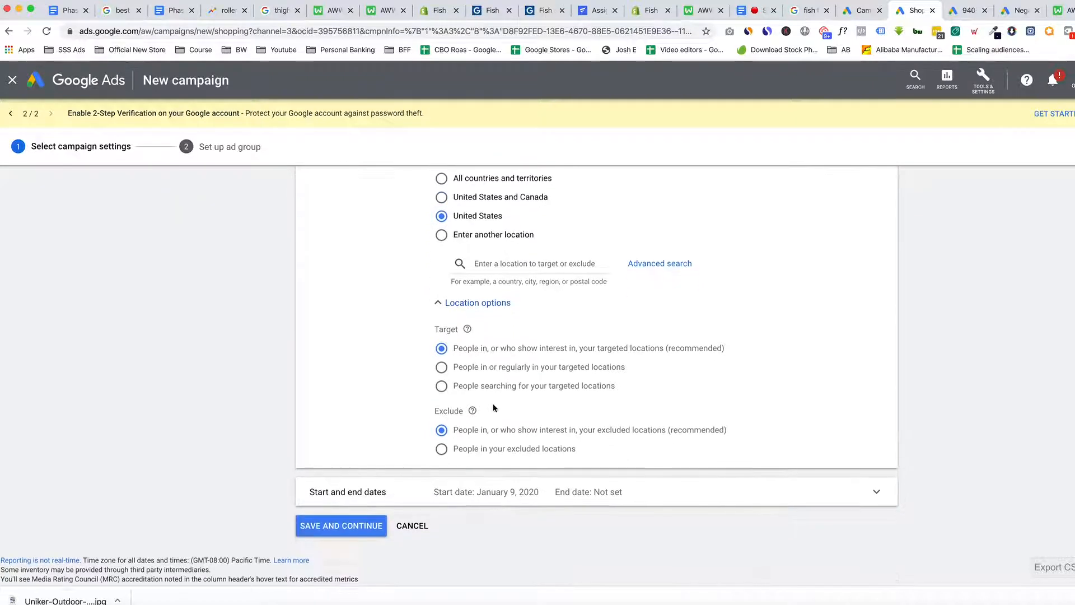
Step: Target people in or regularly in the targeted locations, exclude people in the excluded locations, and save the campaign settings
click(450, 362)
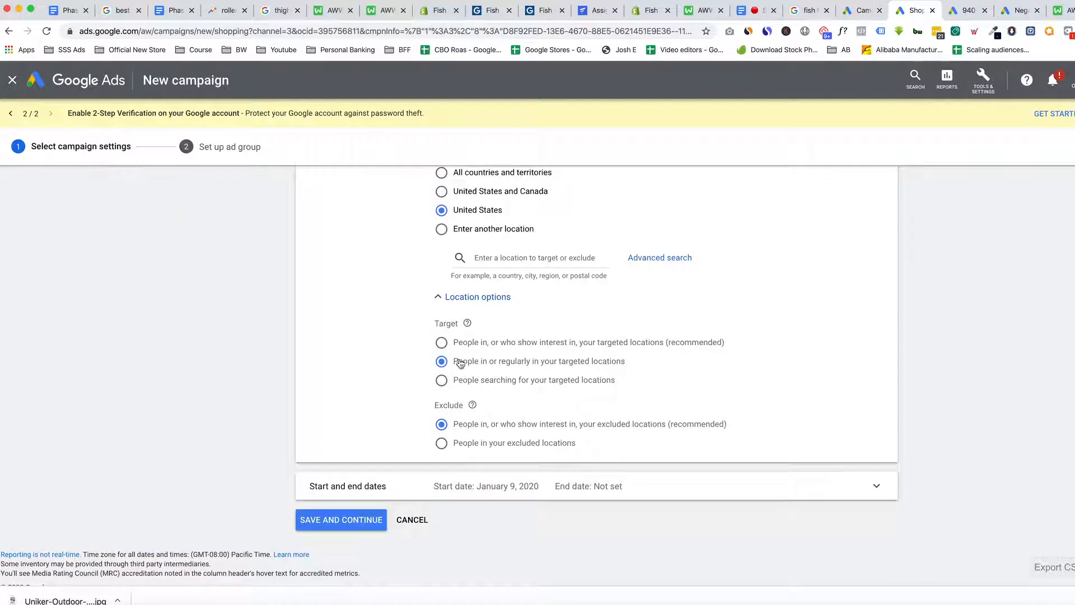
click(442, 443)
scroll(535, 466, down, 1)
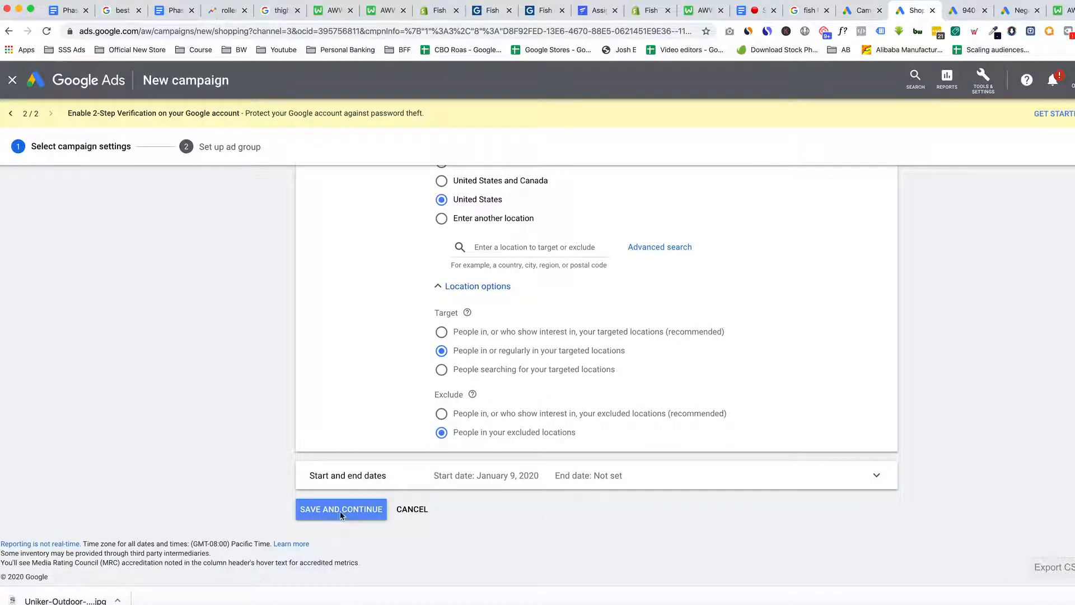
click(340, 510)
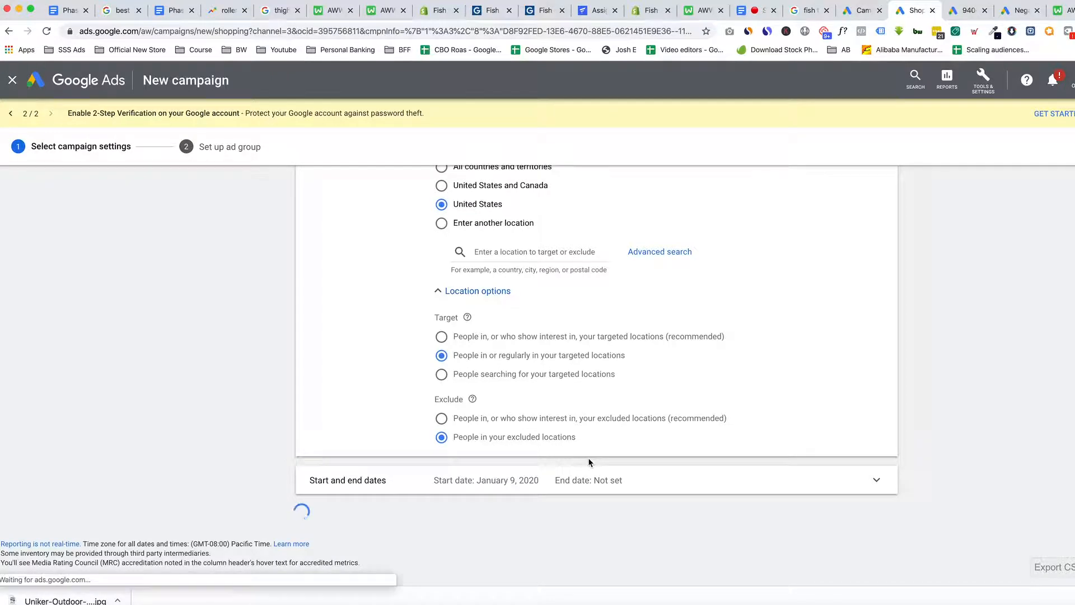
Step: Name the Product Shopping ad group "Ad Group Shopping - Long Tail Terms"
click(502, 458)
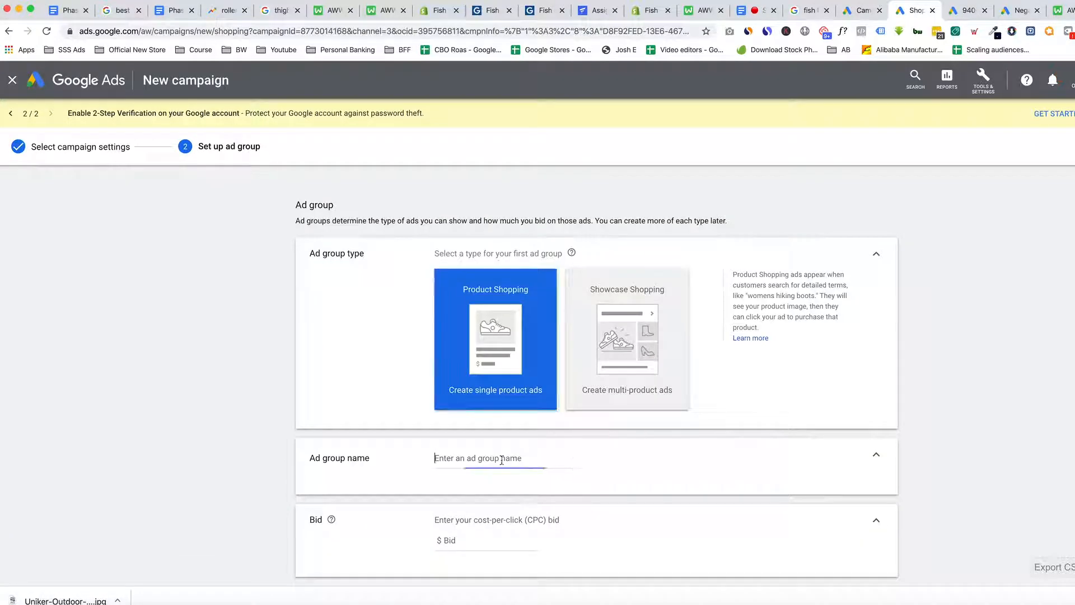
text(Shopping - Long Tail Terms)
click(439, 455)
text(Ad Grou)
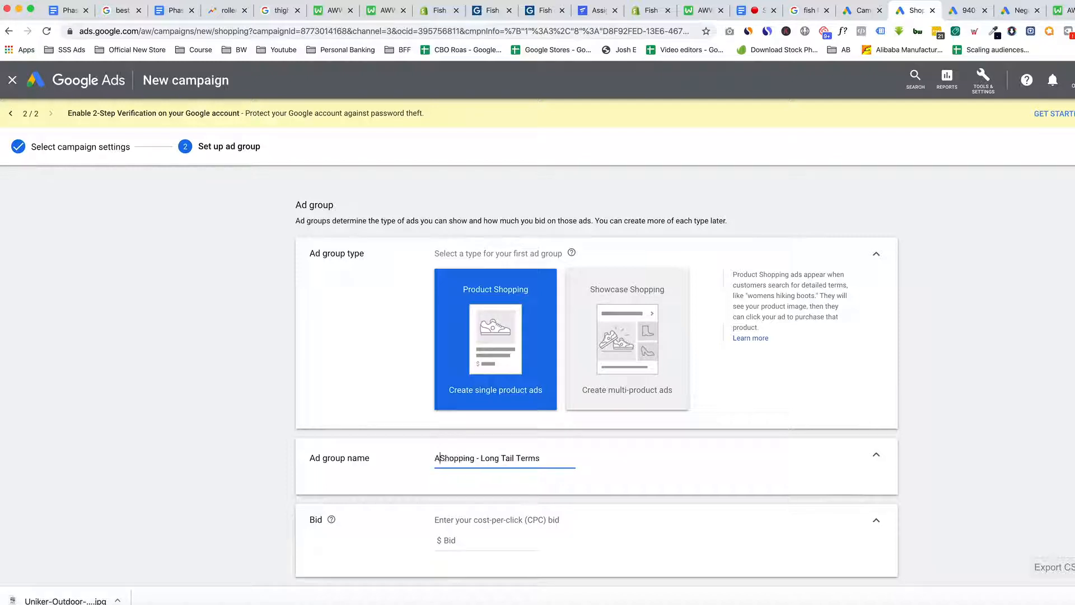
text(p)
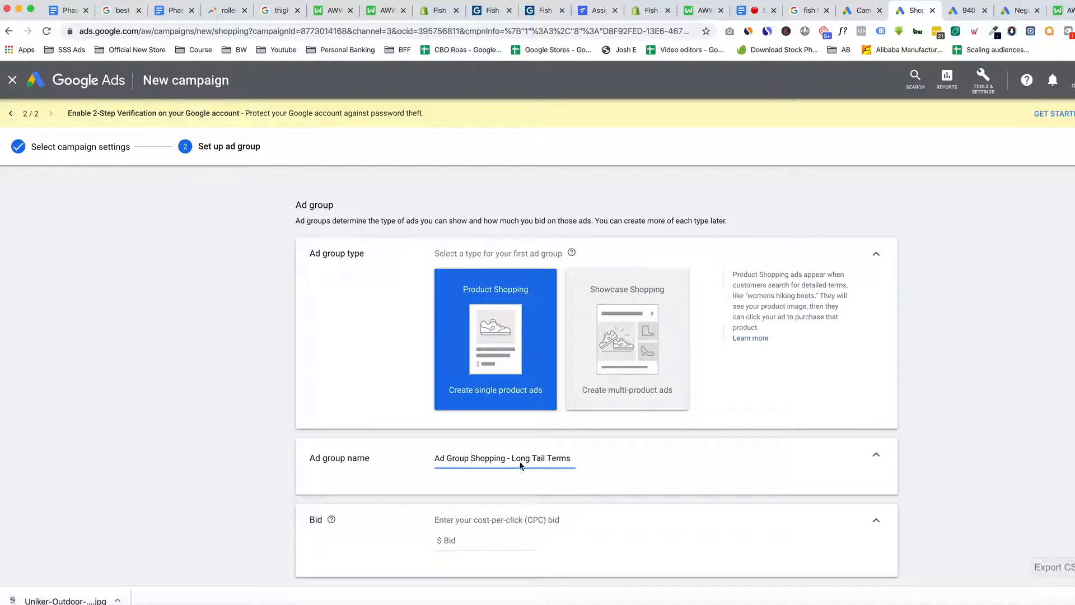
drag(485, 458, 581, 463)
click(551, 460)
Step: Enter a cost-per-click bid of $.70 for the ad group
scroll(484, 525, down, 2)
click(467, 491)
text(.70)
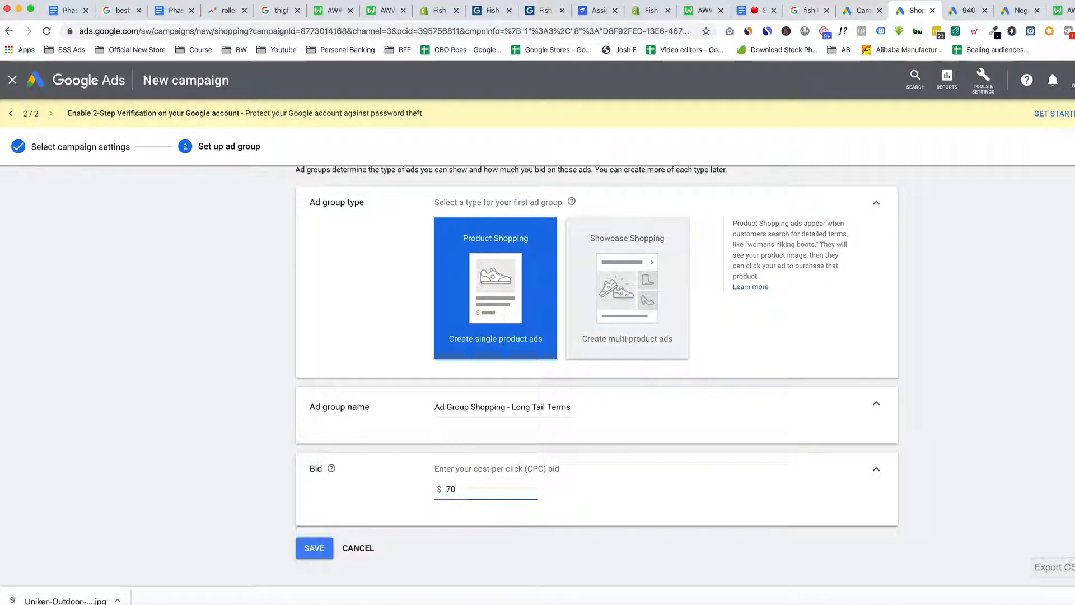
click(274, 473)
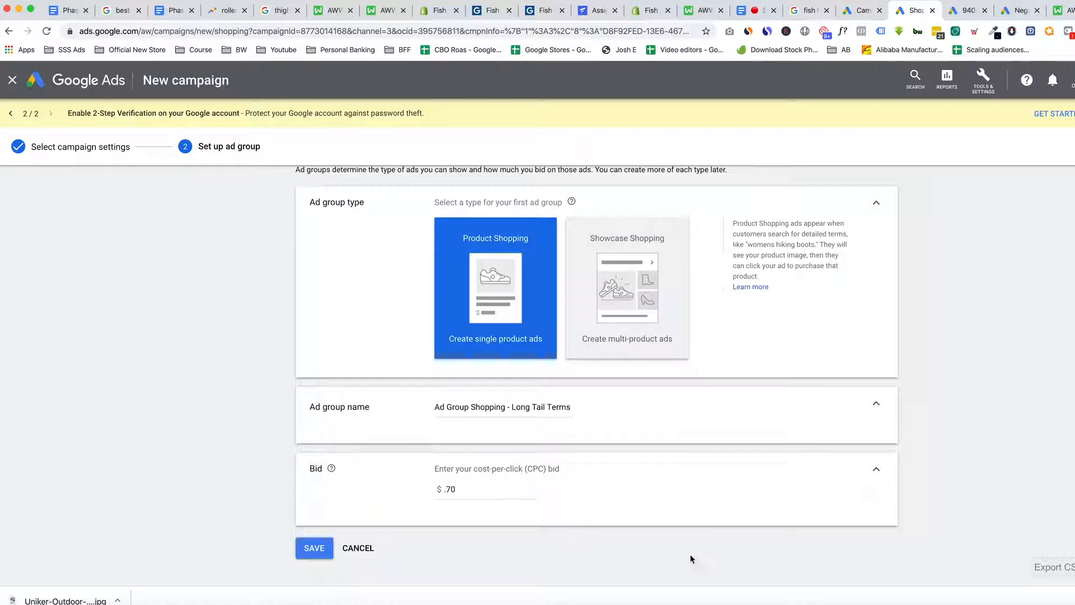
Step: Set the ad group's cost-per-click bid to $1.00 and save the ad group
drag(455, 491, 446, 491)
text(1.)
click(187, 464)
click(314, 547)
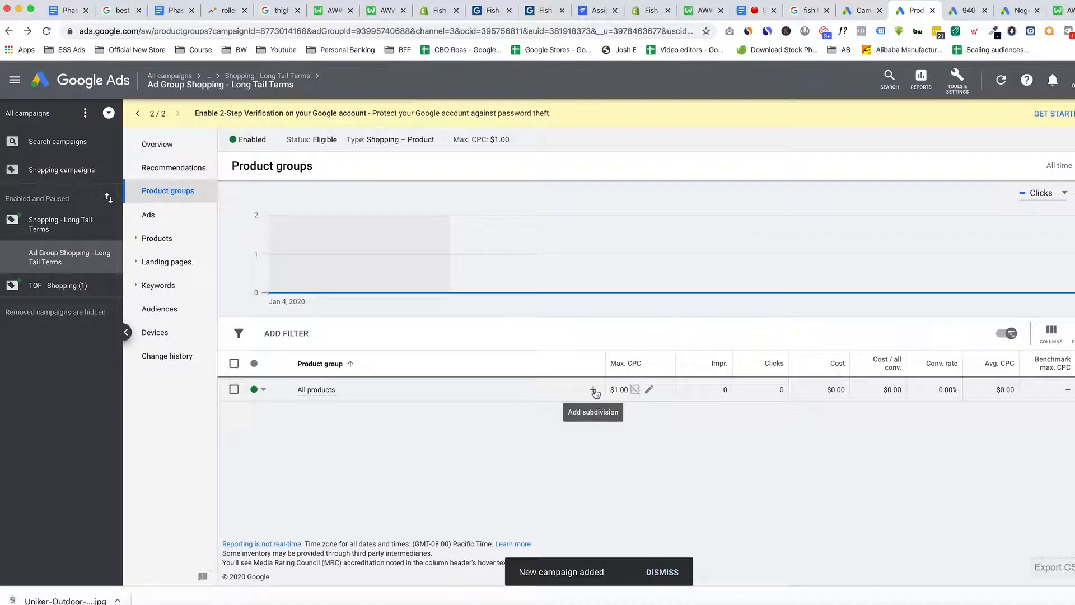
Step: Subdivide All products by Item ID, including all the listed items, and save without editing bids
click(593, 390)
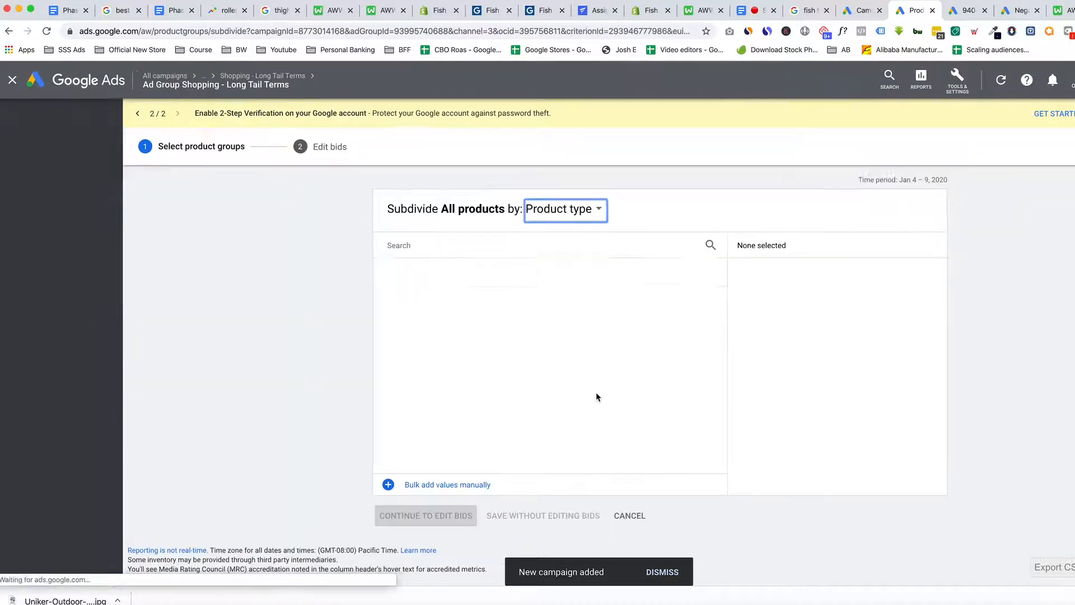
click(524, 209)
click(529, 255)
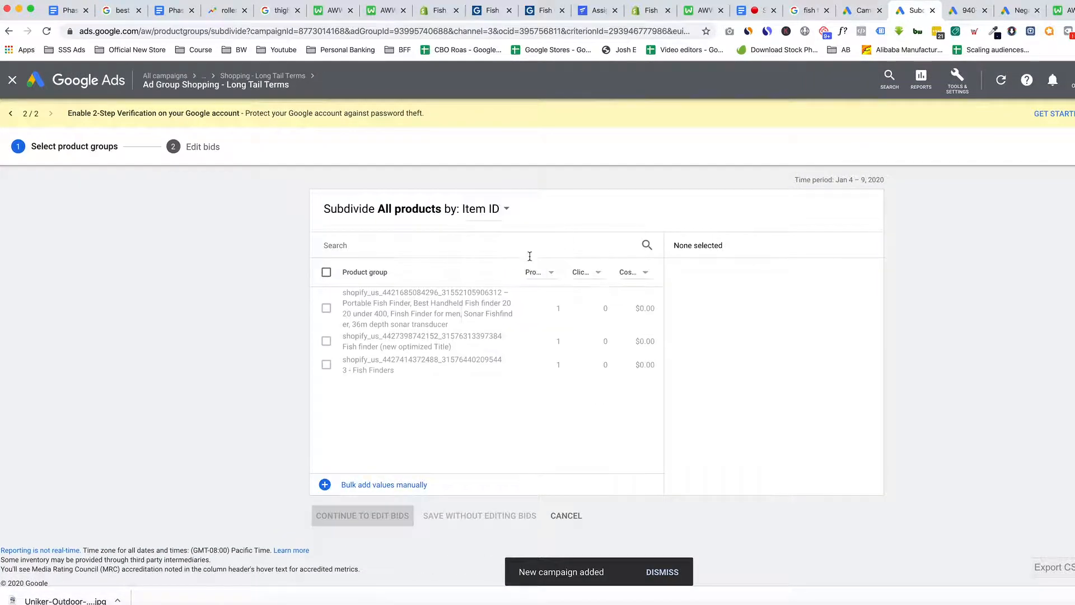
click(326, 272)
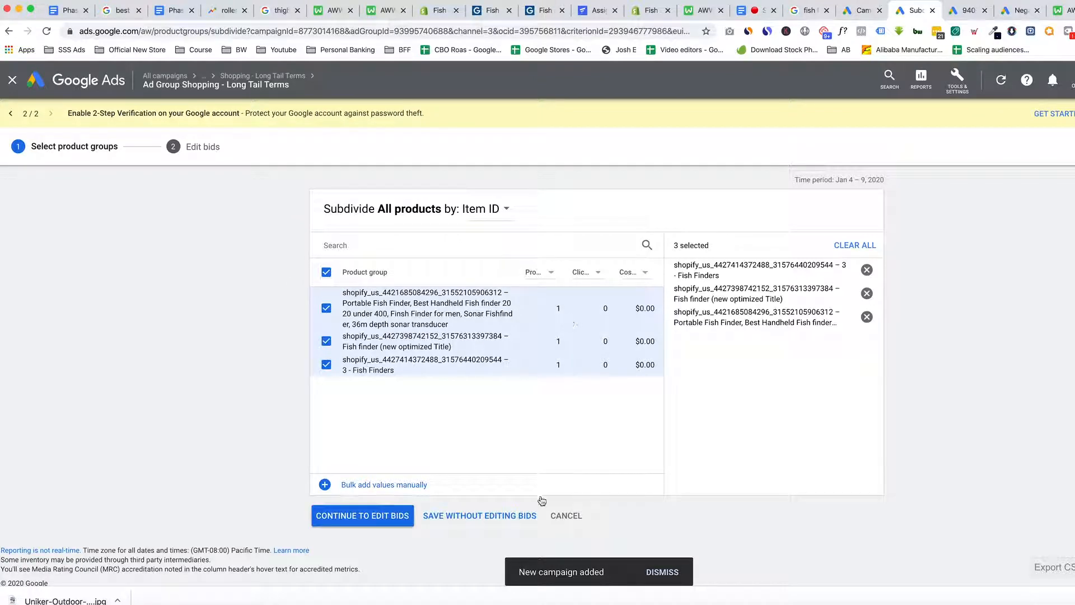
click(487, 515)
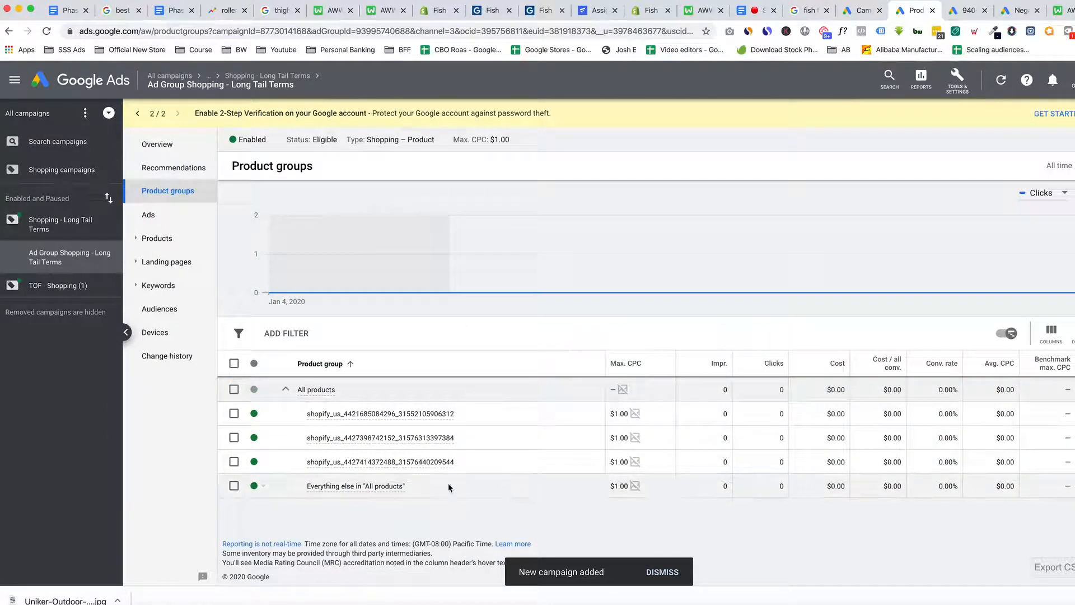
Step: Exclude the "Everything else in All products" product group from the long tail terms ad group
click(264, 487)
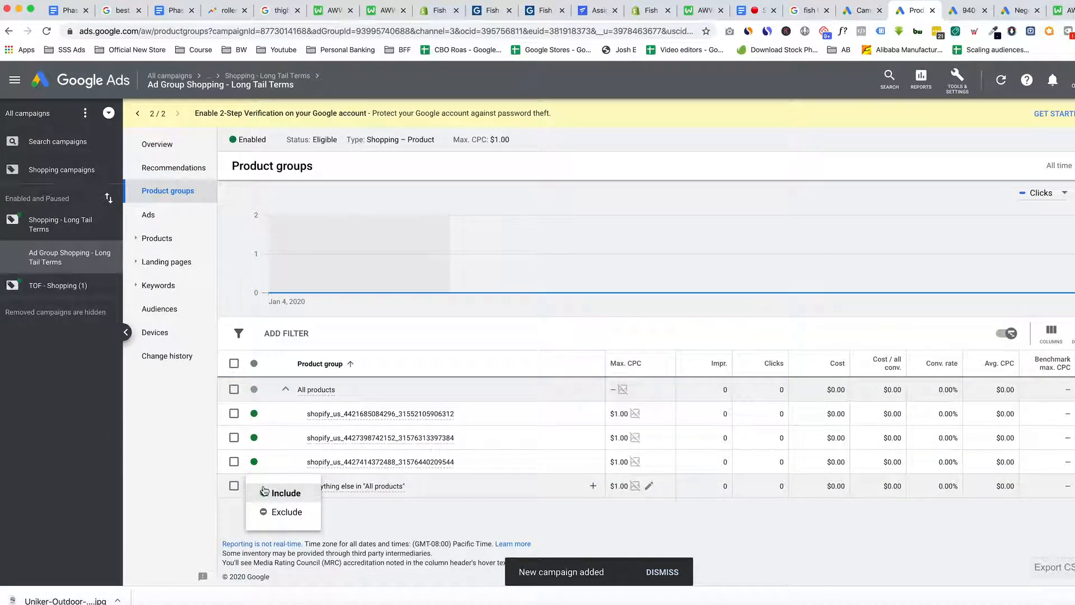
click(292, 516)
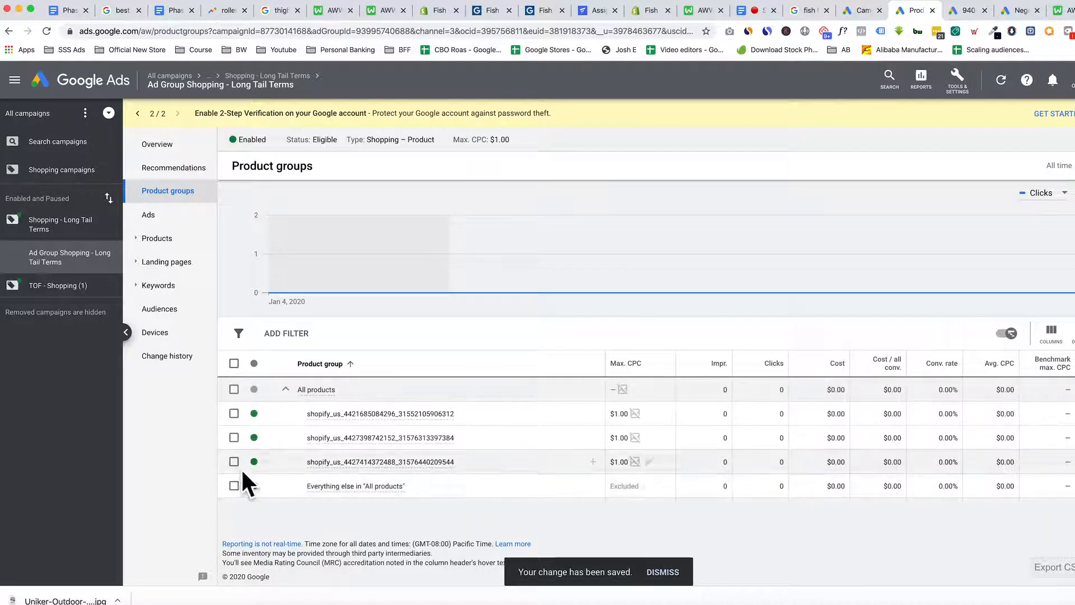
mouse_move(317, 491)
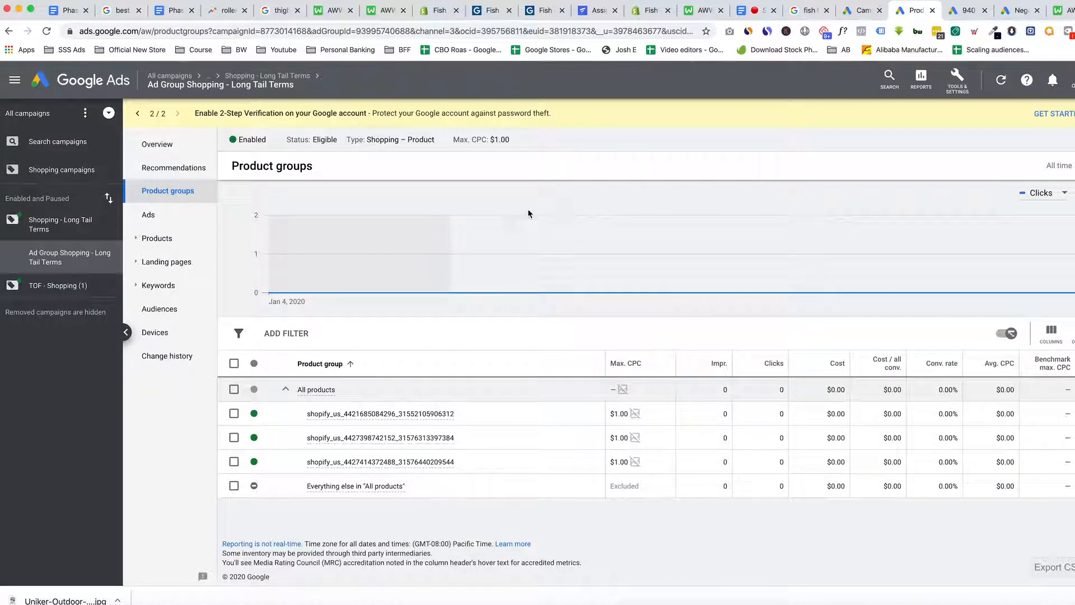
Step: Set the campaign priority of the TOF - Shopping (1) campaign to Medium and save the setting
click(66, 170)
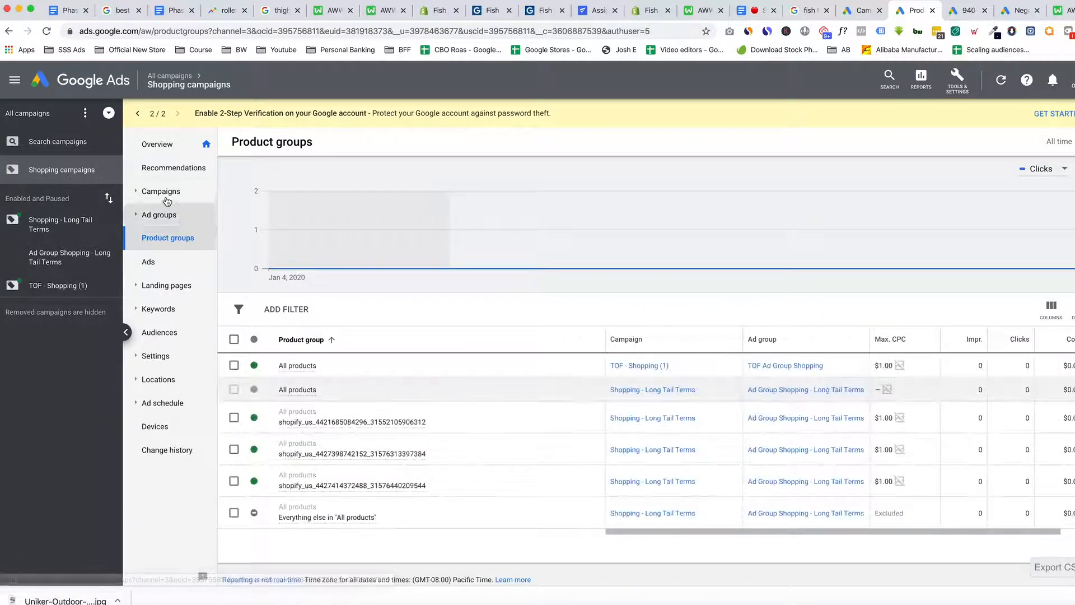
click(140, 191)
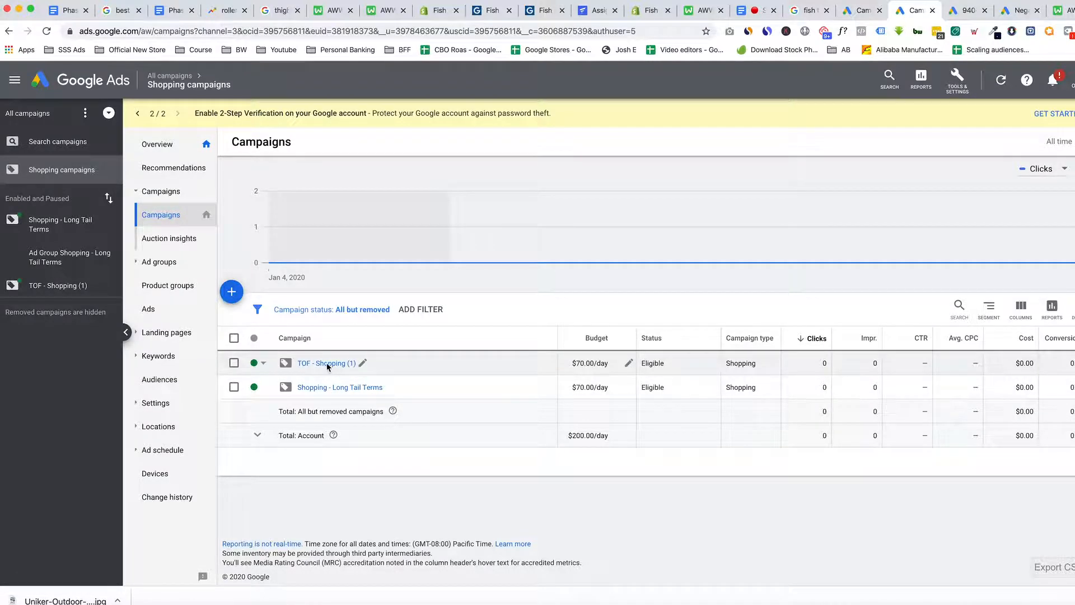
click(328, 364)
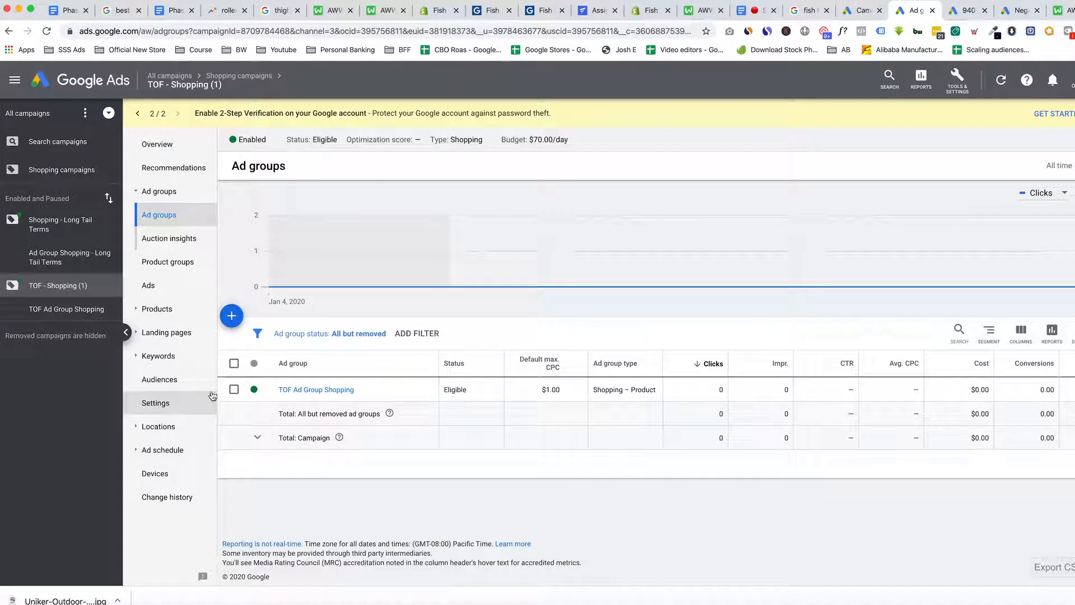
click(181, 404)
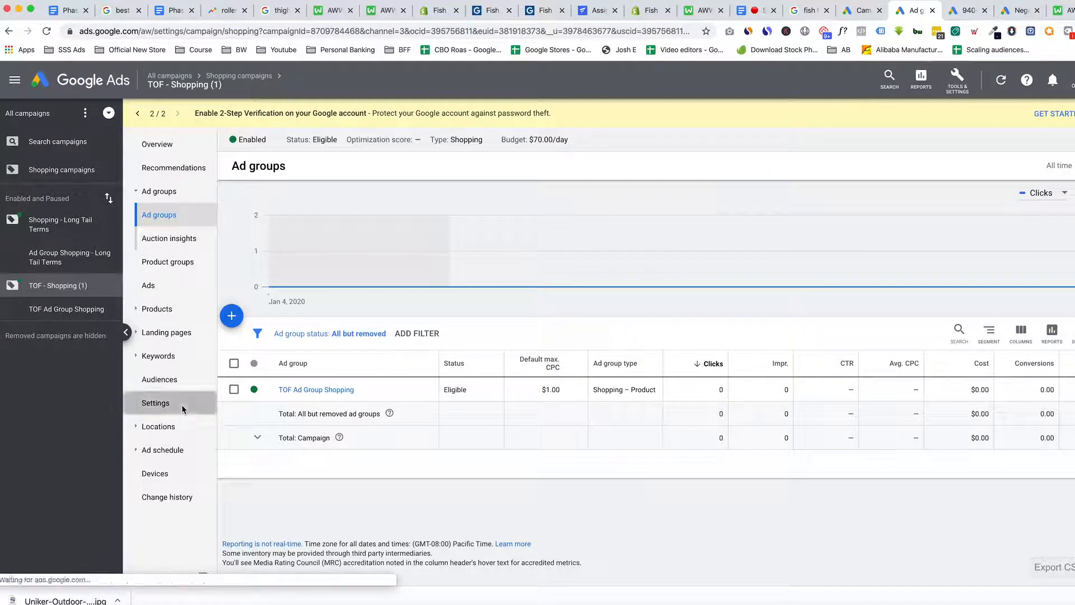
scroll(732, 453, down, 2)
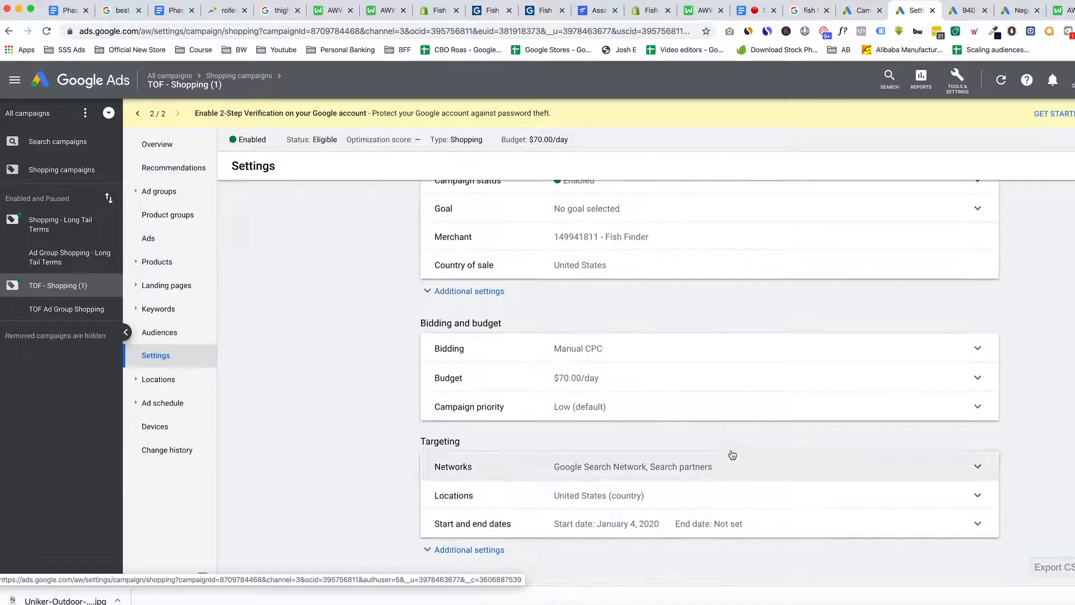
click(656, 414)
click(558, 474)
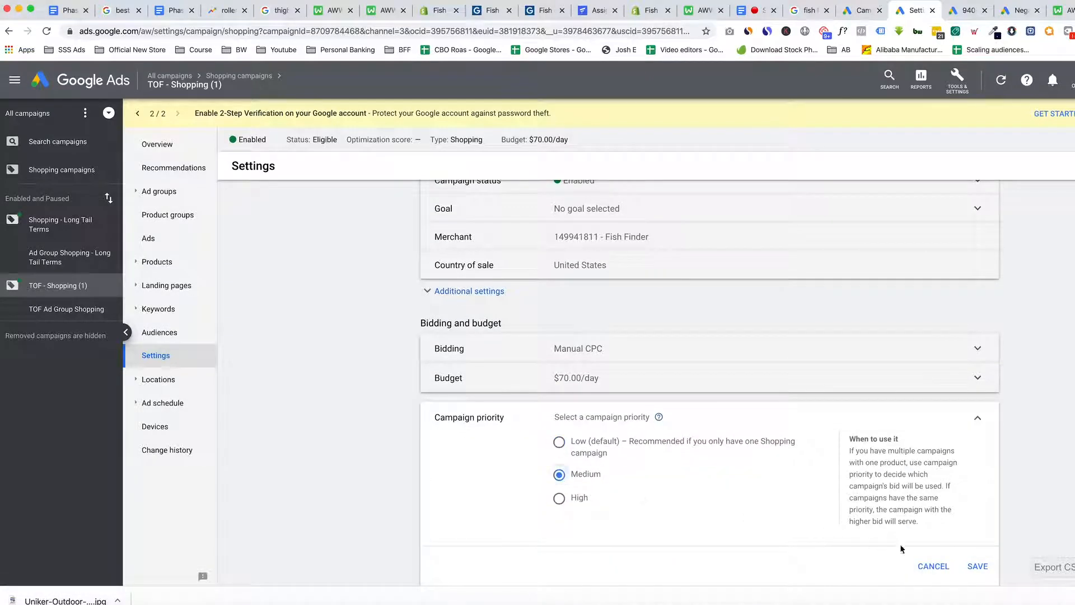
click(977, 565)
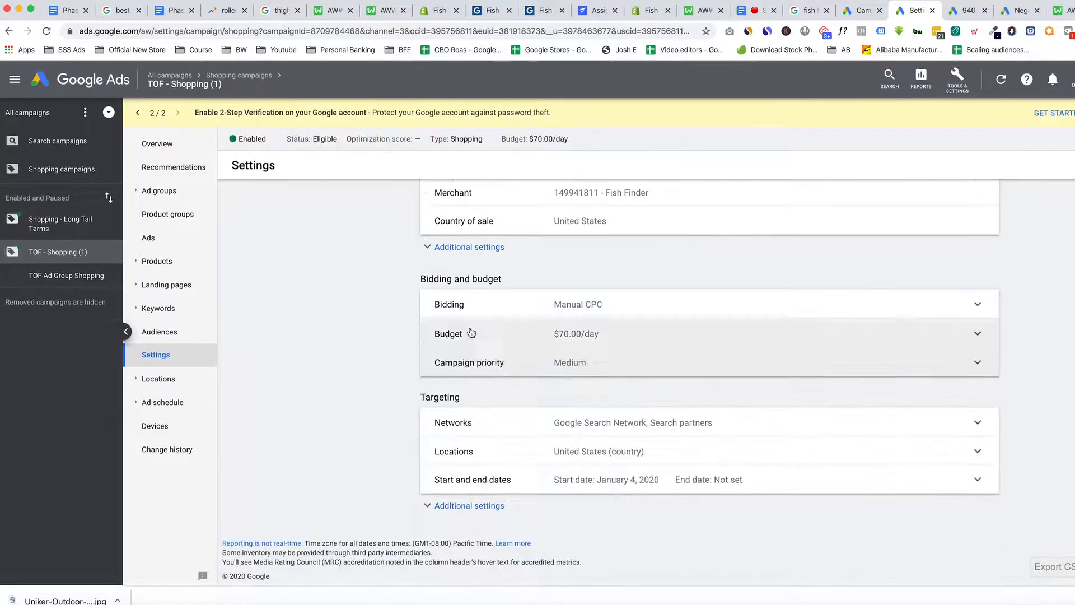
Step: Rename the TOF - Shopping (1) campaign as "TOF - Big Net Shopping (1)"
scroll(394, 233, left, 5)
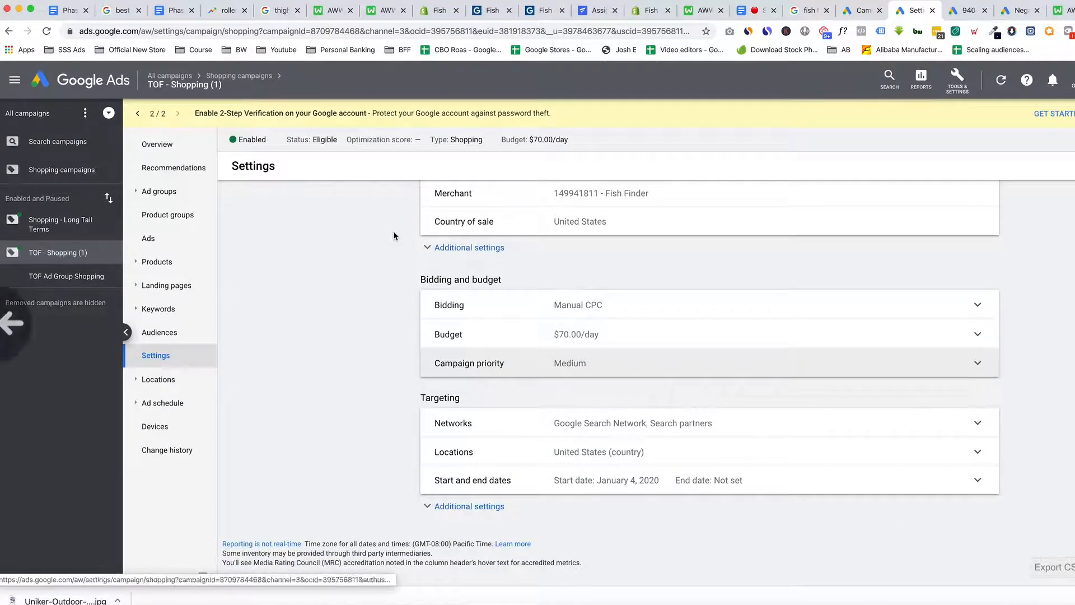
scroll(398, 228, left, 5)
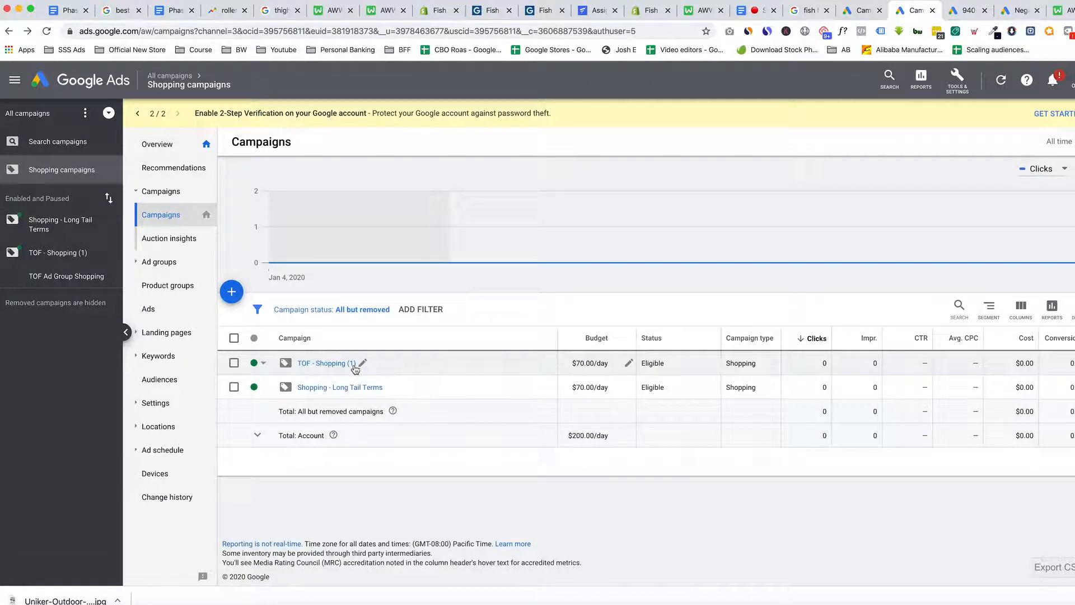
click(363, 363)
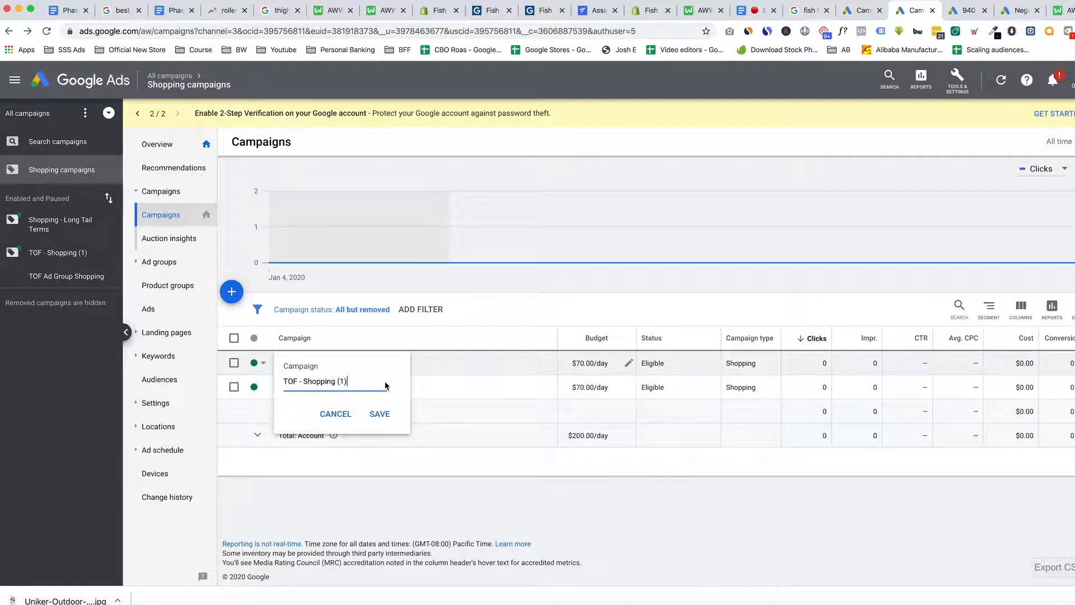
click(303, 382)
text(Big Net)
key(Return)
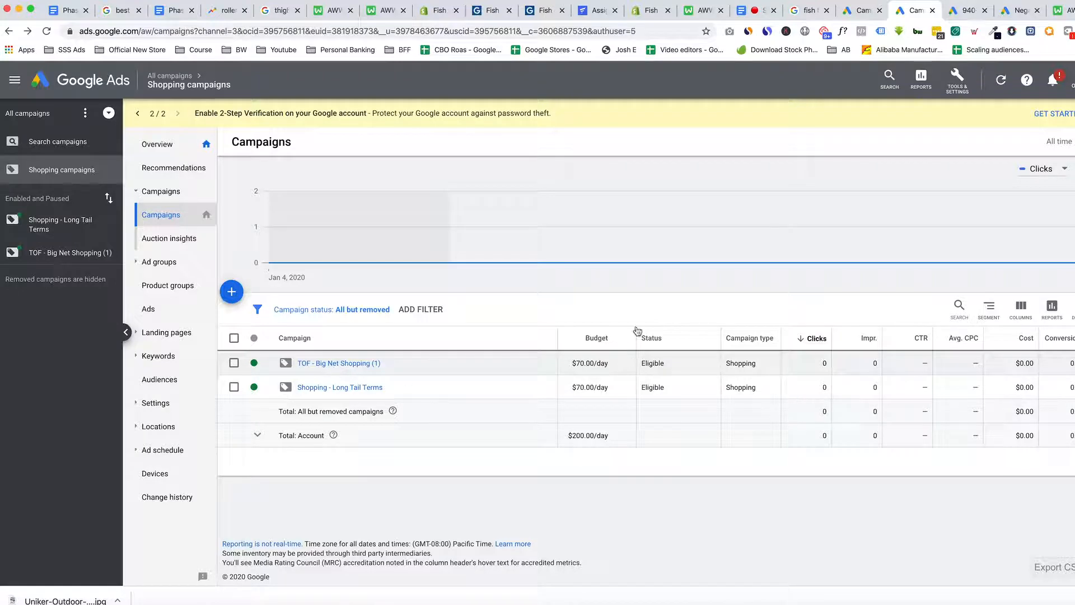
Step: Find the account's negative keyword lists and apply the General List to all campaigns
click(900, 77)
text(negati)
click(782, 136)
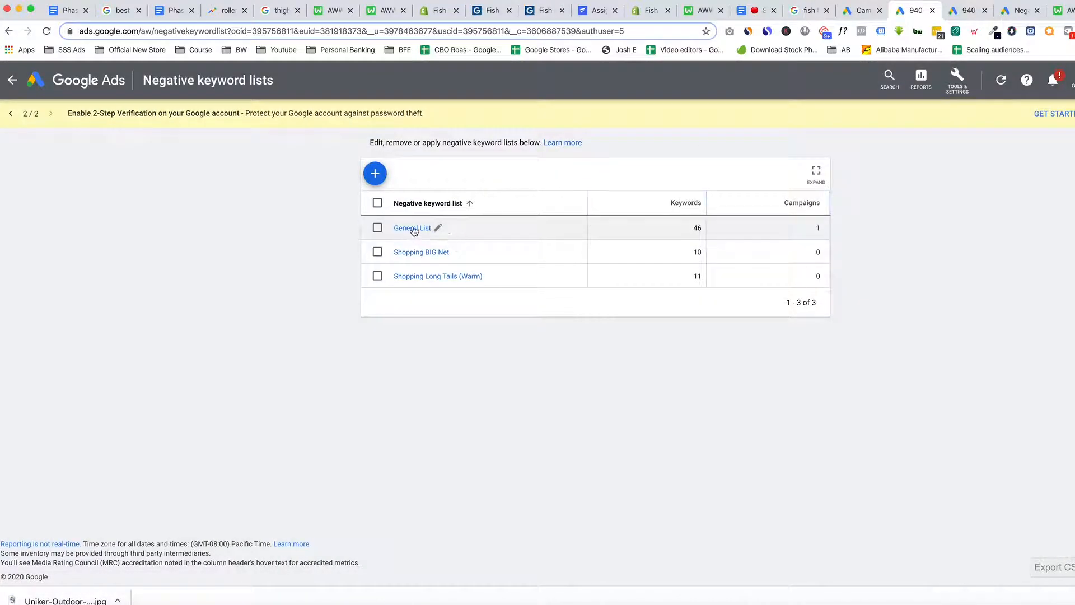
click(413, 229)
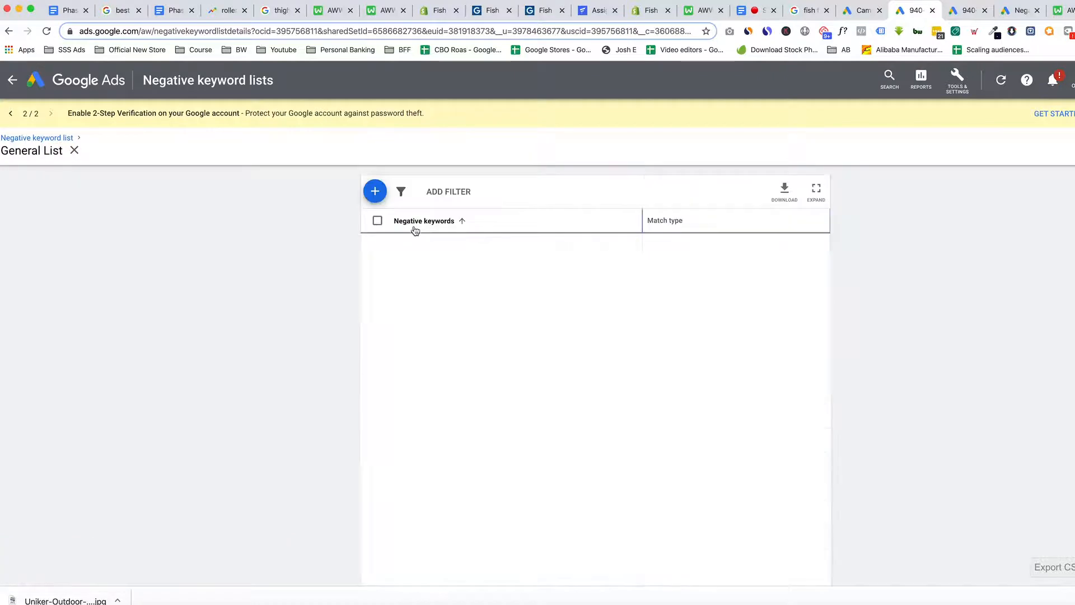
key(super+bracketleft)
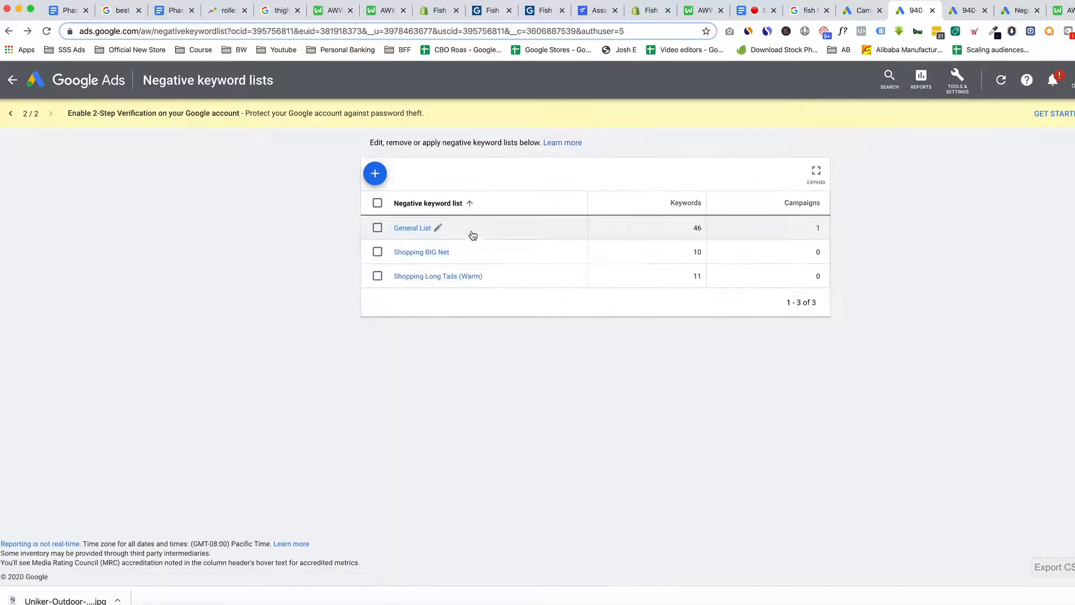
click(384, 231)
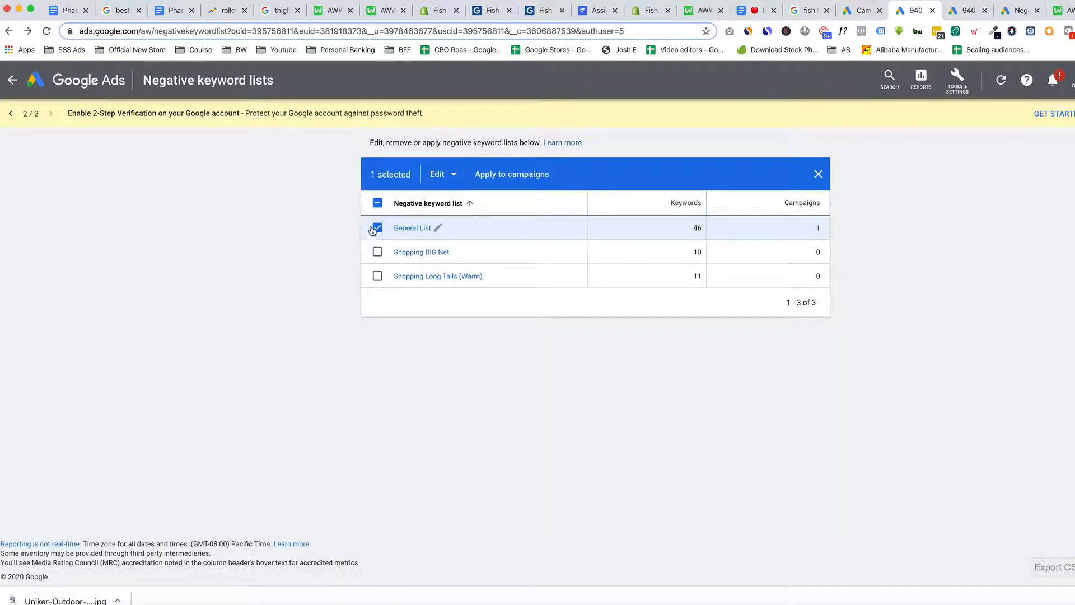
click(521, 175)
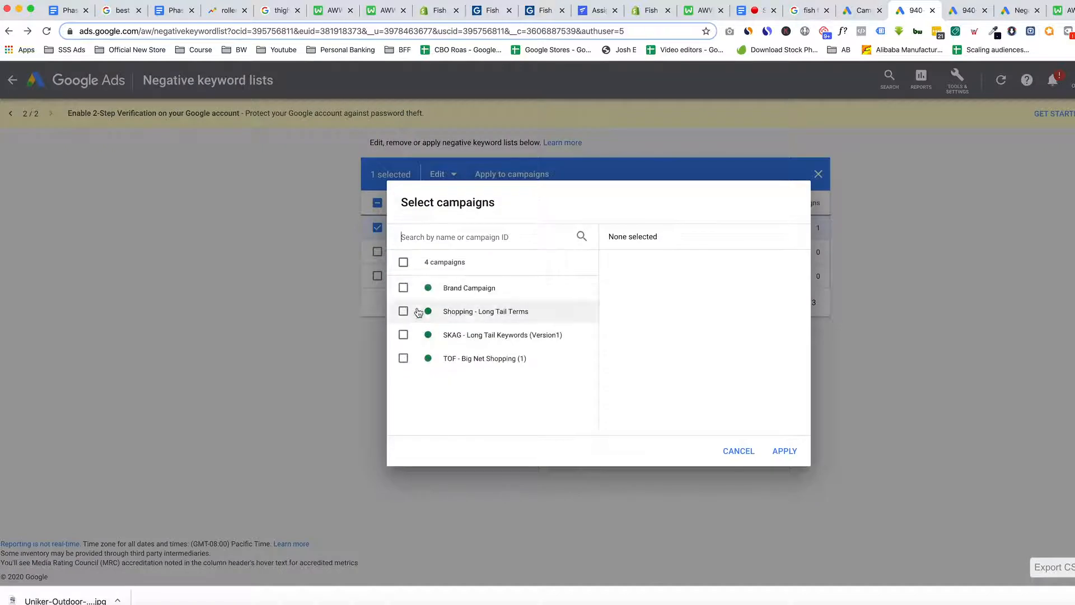
click(403, 261)
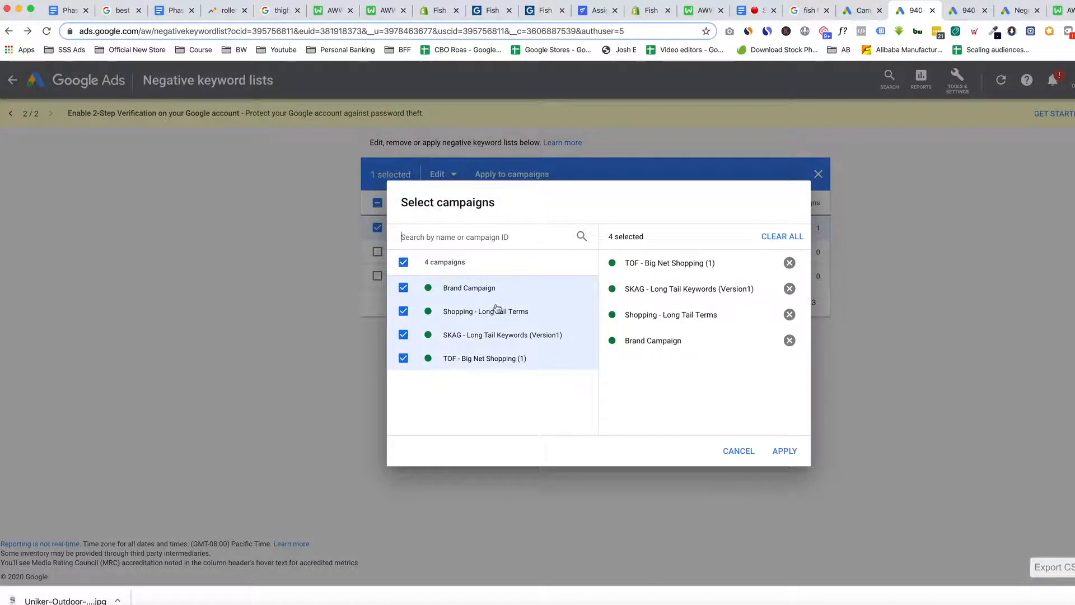
click(793, 452)
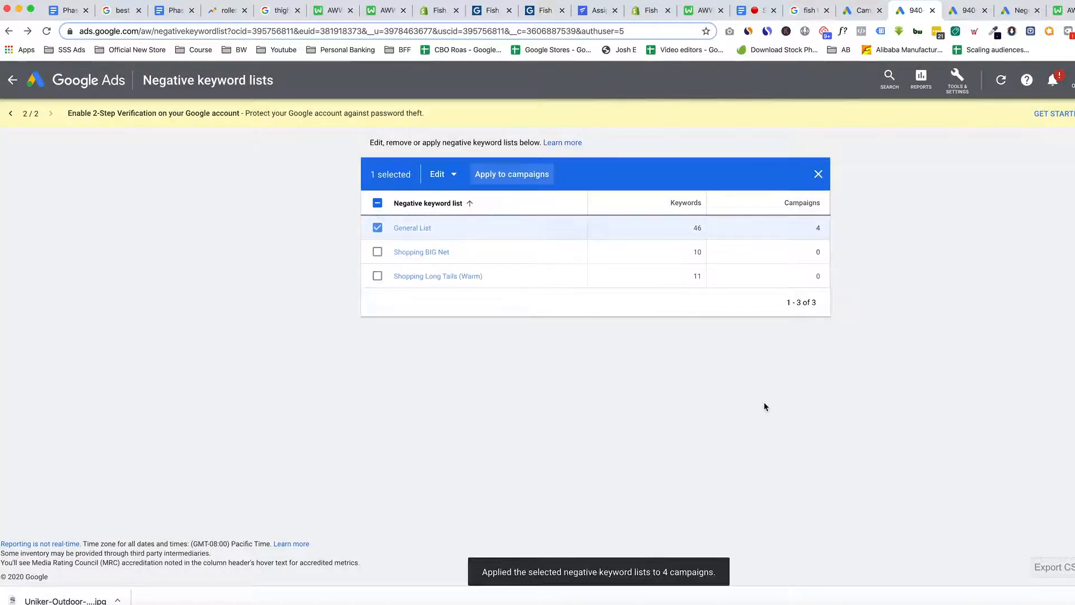
click(377, 228)
Step: Check the keywords in the Shopping BIG Net negative list and apply it to the TOF - Big Net Shopping (1) campaign
click(377, 251)
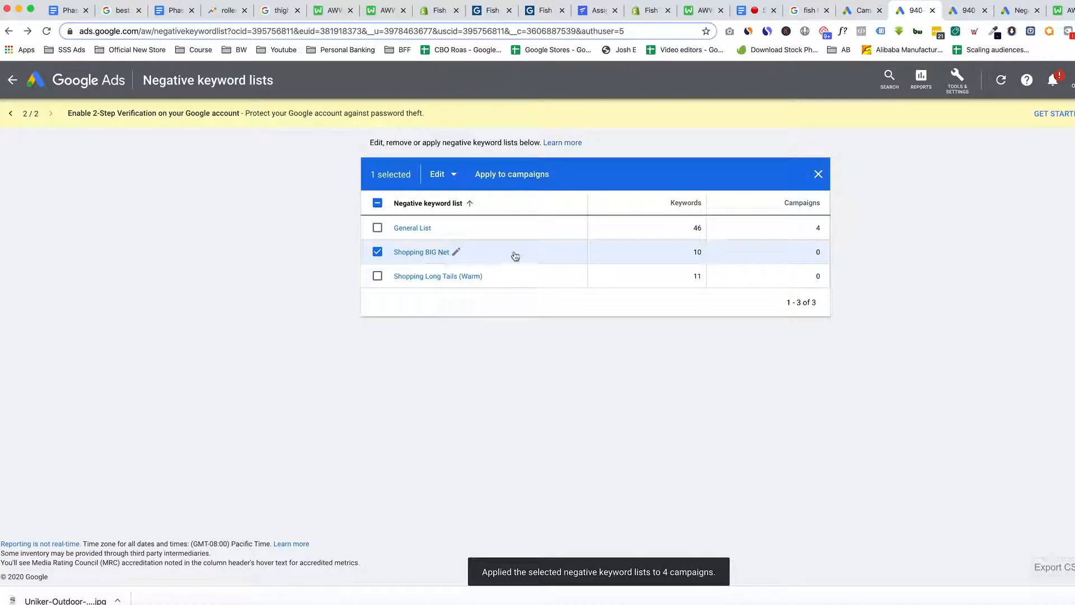
click(425, 252)
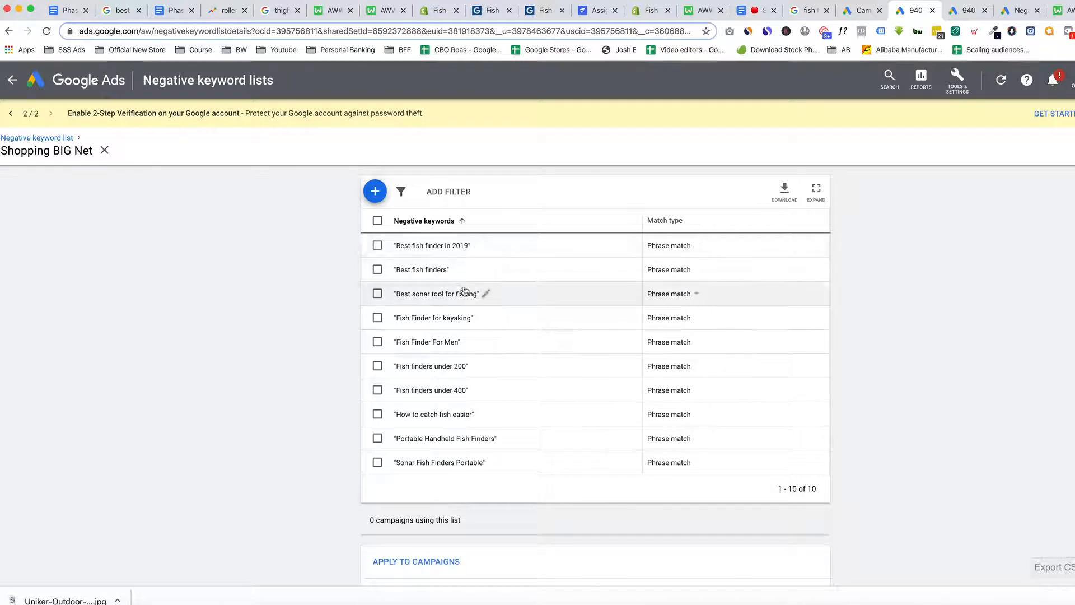
scroll(456, 276, left, 5)
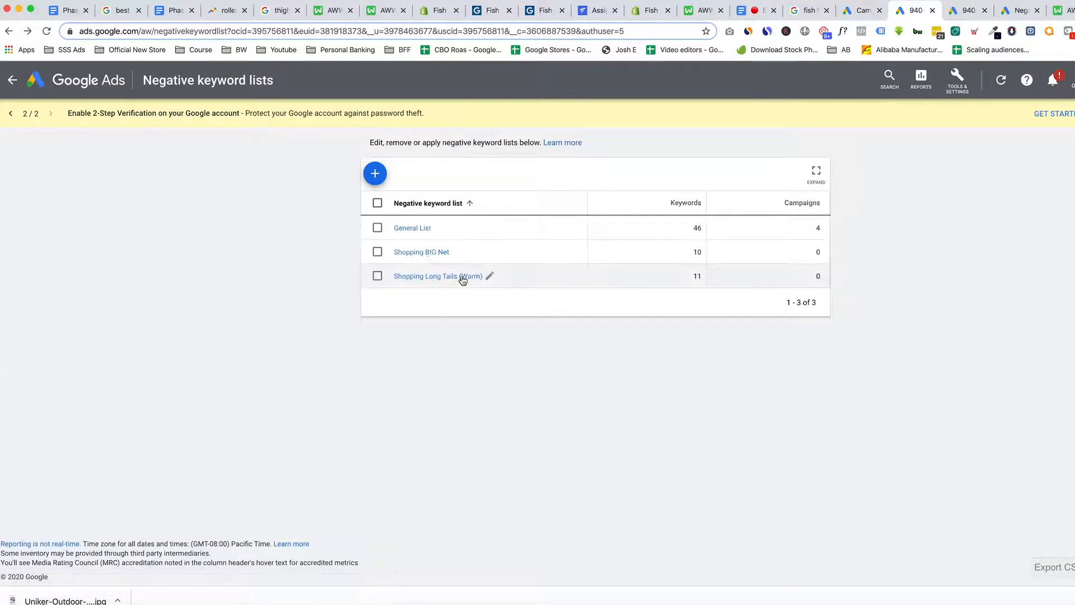
click(377, 252)
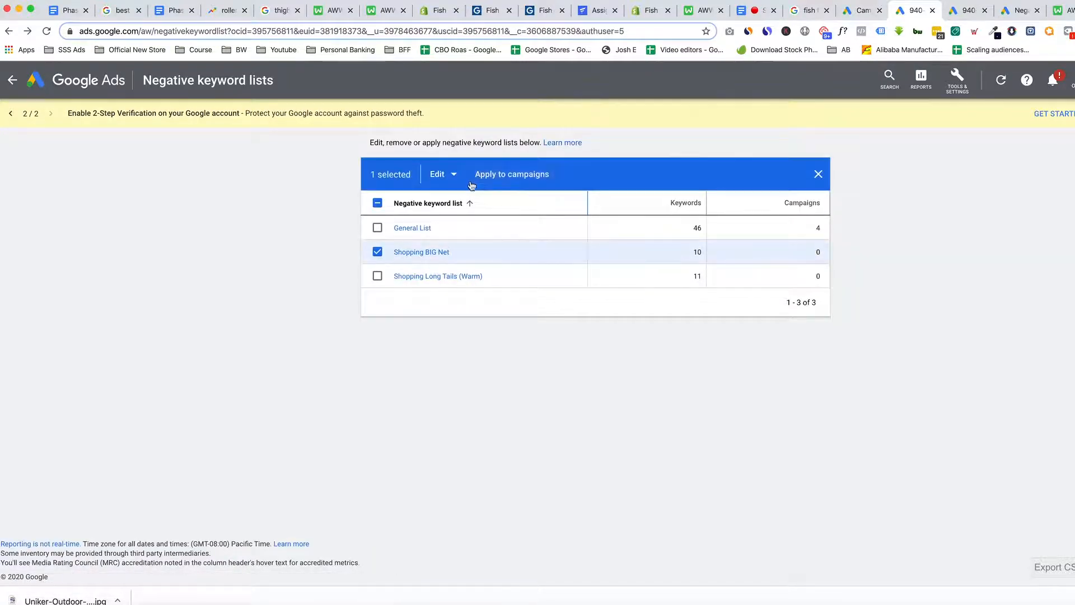
click(506, 174)
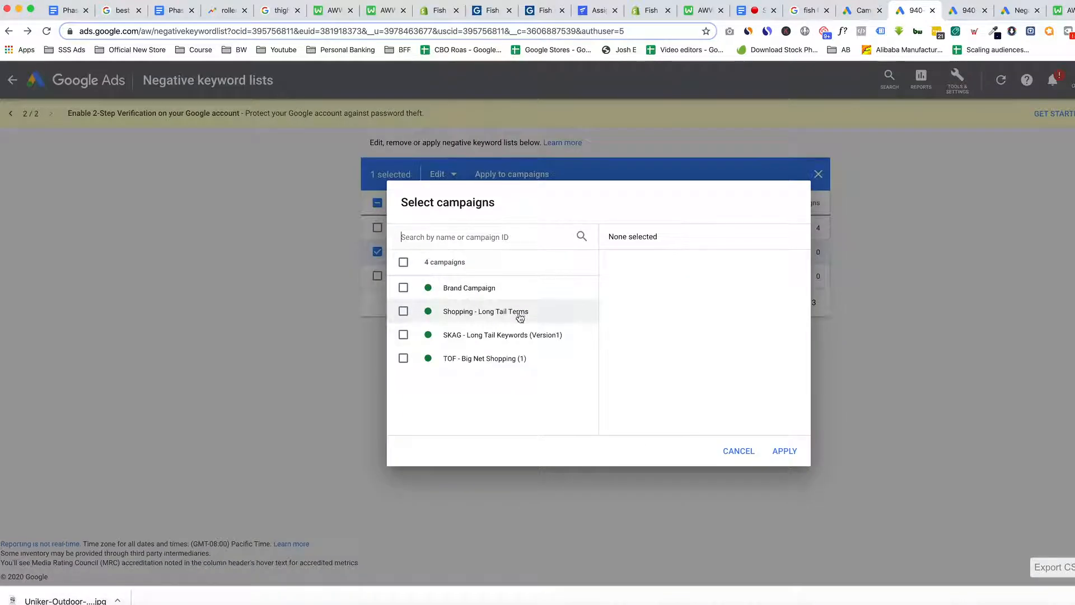
click(403, 358)
click(784, 450)
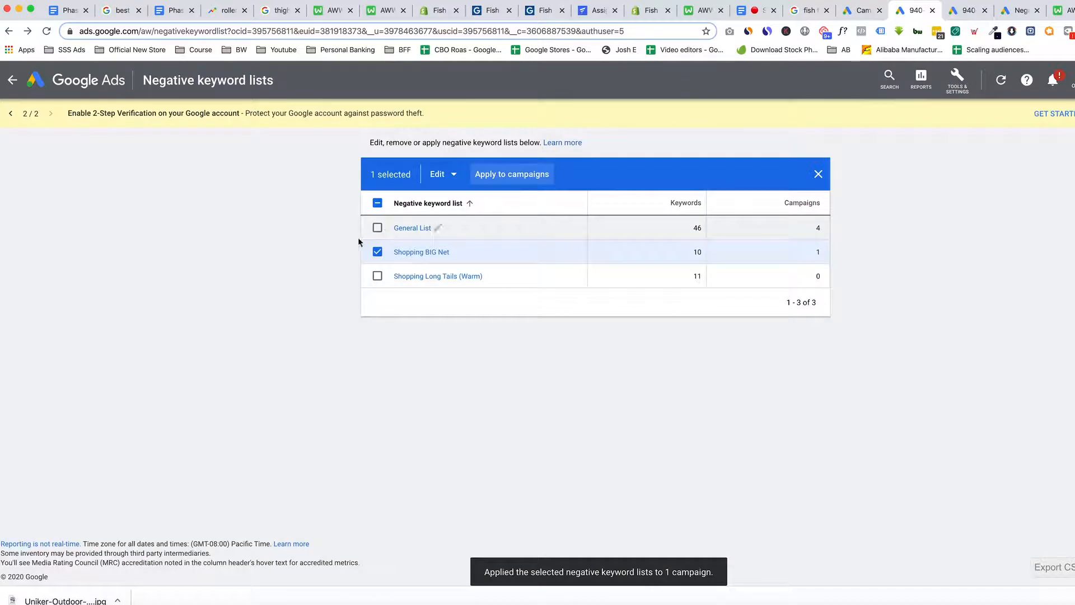
click(377, 252)
Step: Apply the Shopping Long Tails (Warm) negative keyword list to only the Shopping - Long Tail Terms campaign
click(378, 275)
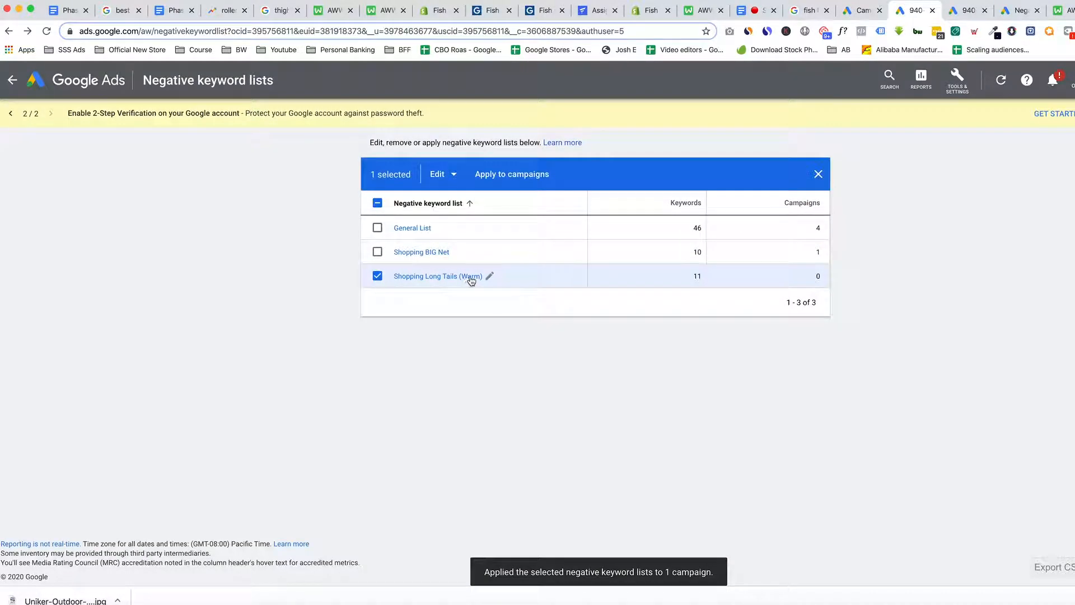
click(511, 174)
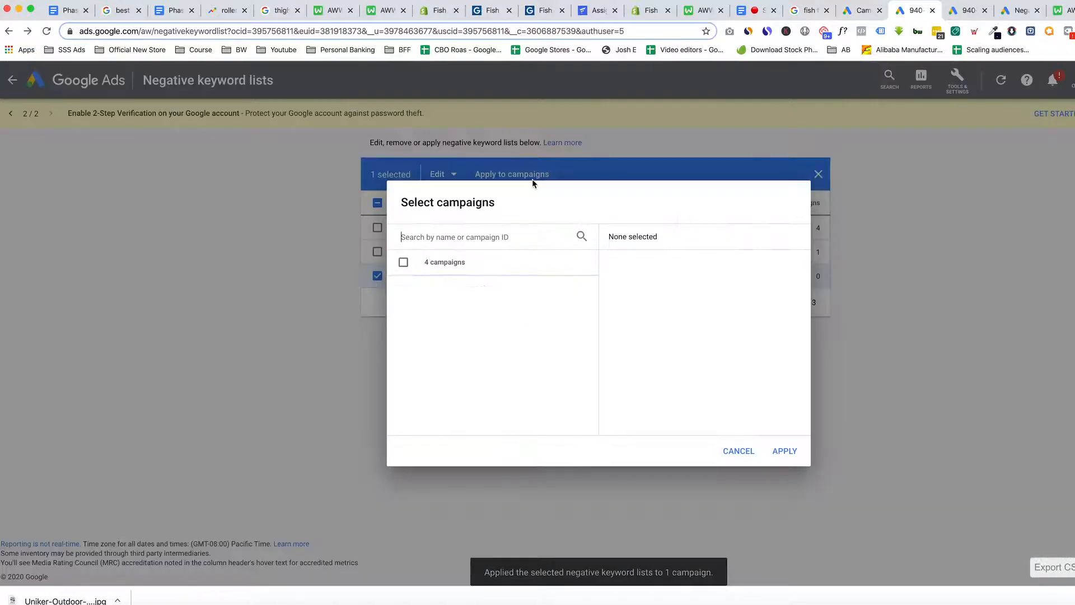
click(403, 334)
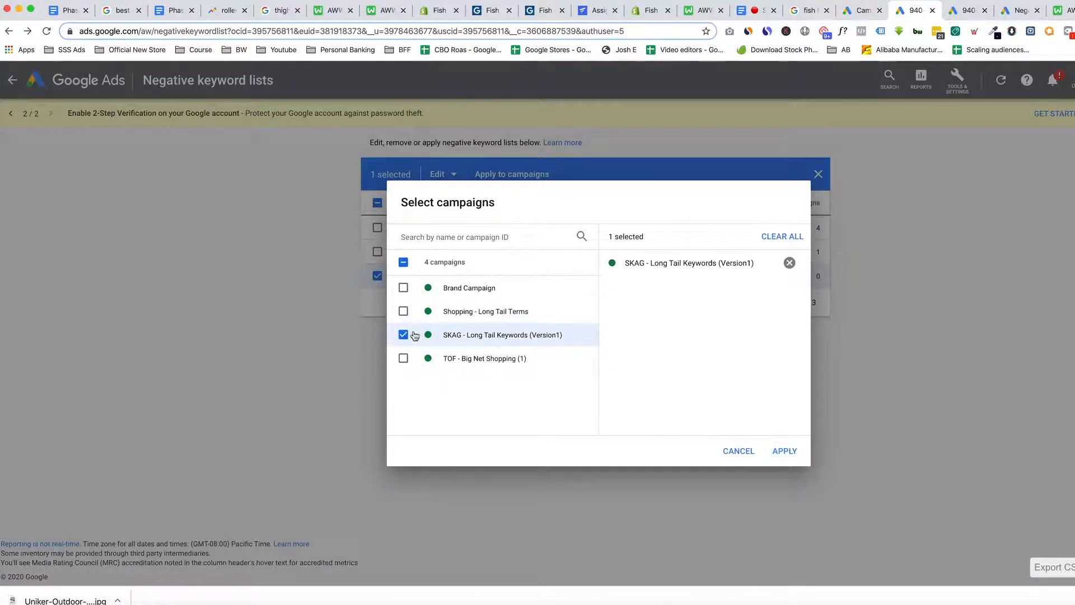
click(404, 335)
click(403, 311)
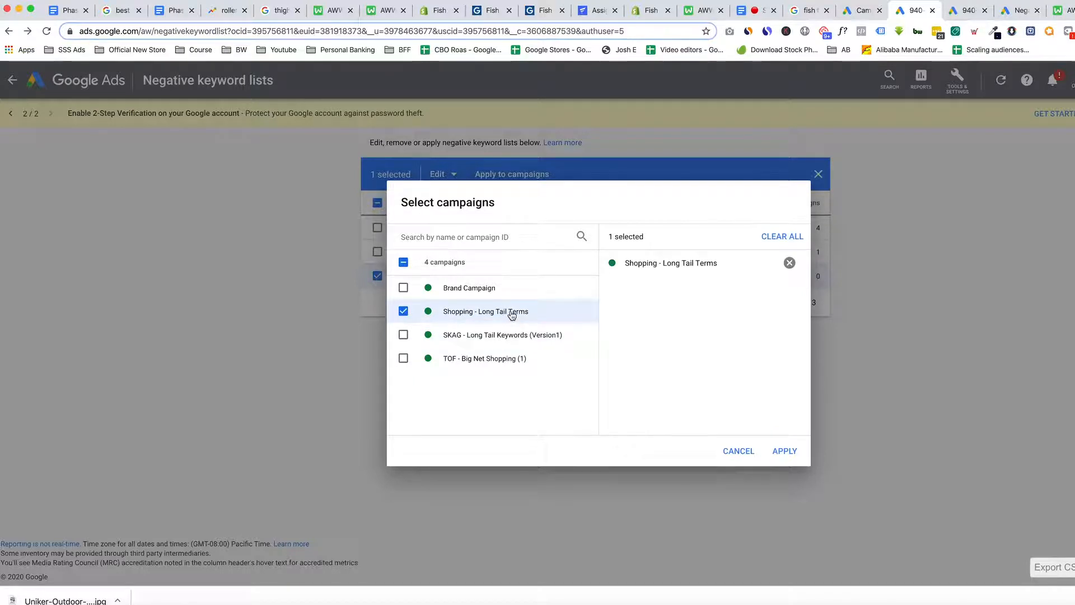
click(784, 450)
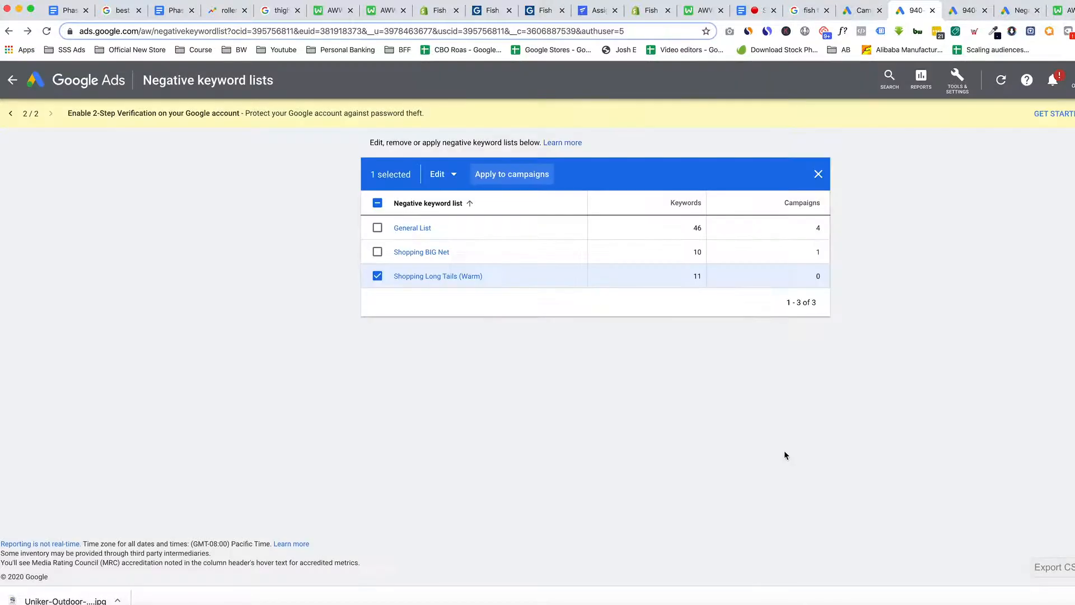
click(377, 276)
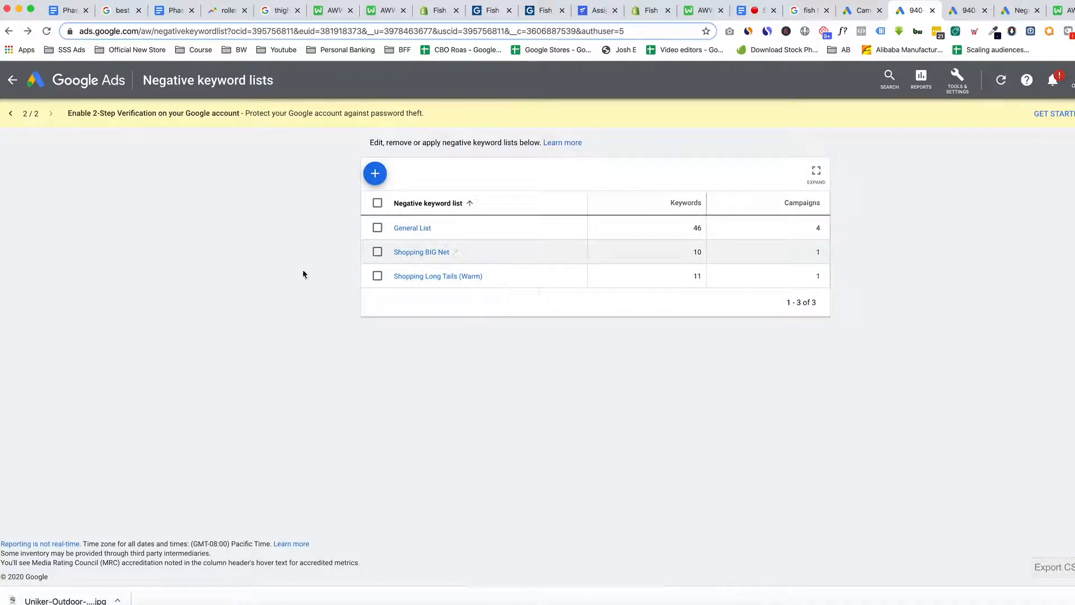
Step: Examine the search terms report and clicks chart of the Boxers Ad - LOW Bids (Big Net) ad group
scroll(636, 182, left, 5)
scroll(636, 177, left, 3)
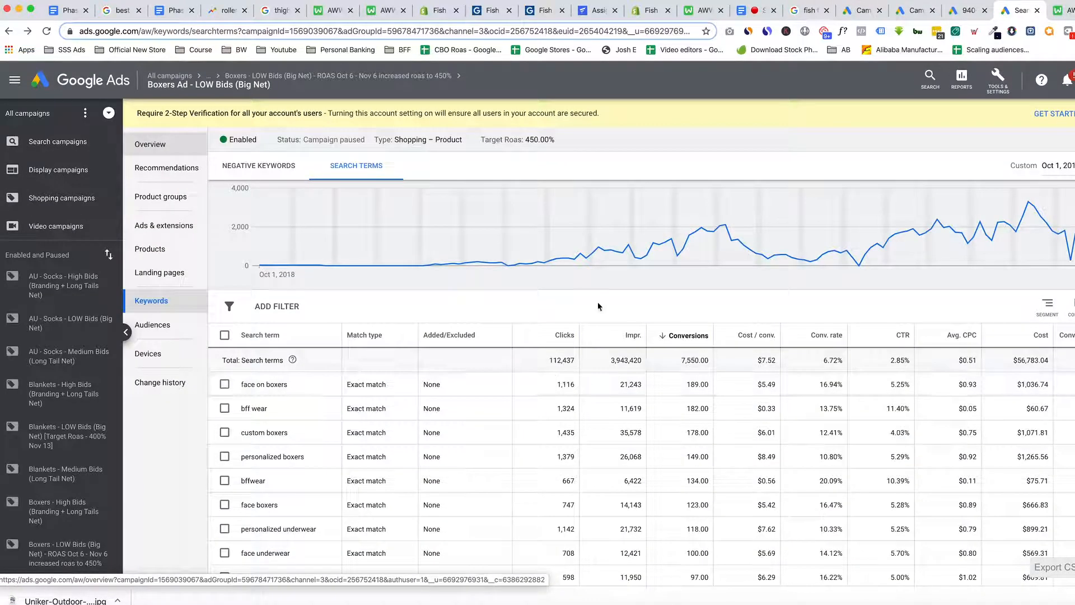
mouse_move(643, 249)
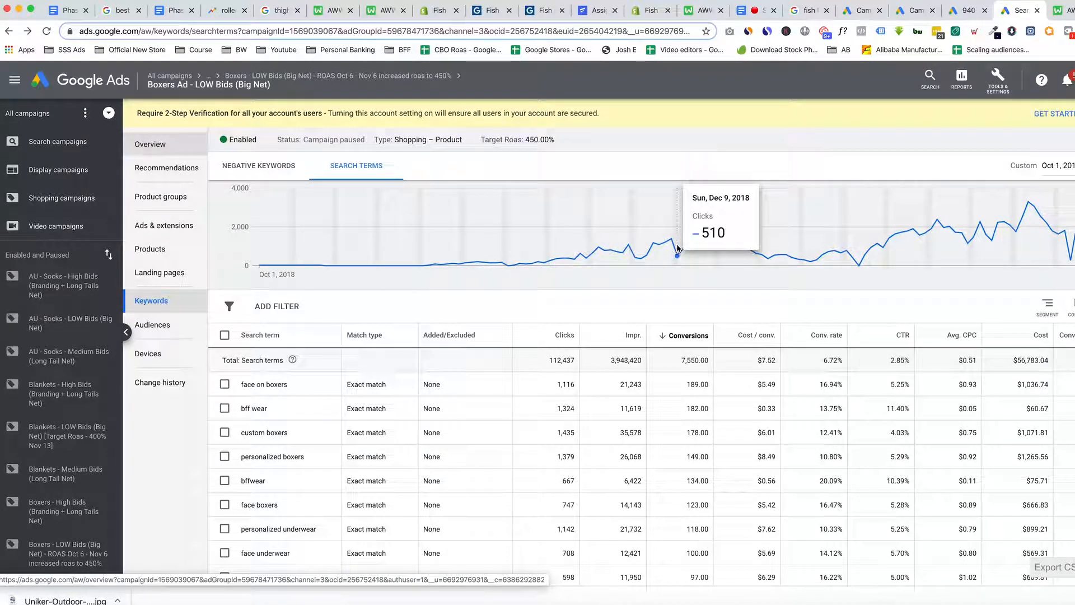
mouse_move(683, 257)
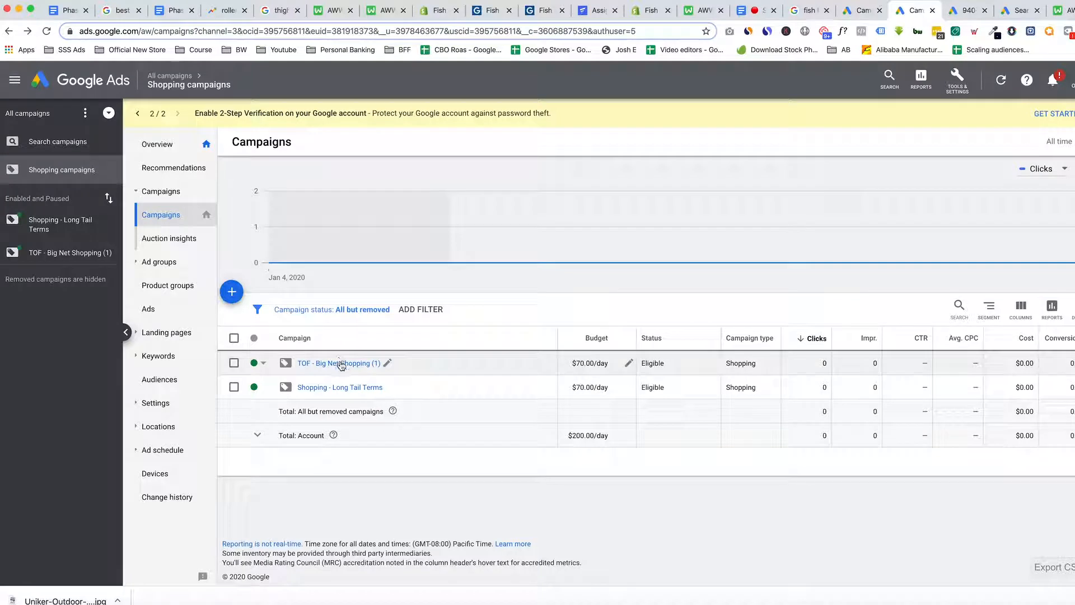
Step: Open the Shopping - Long Tail Terms campaign from the Shopping campaigns list
click(354, 388)
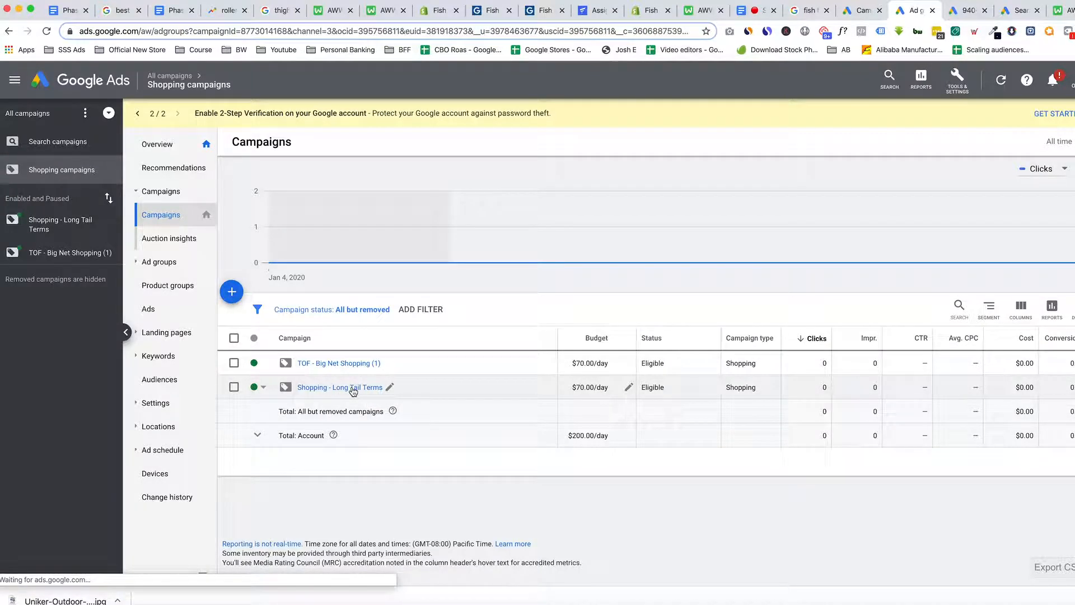